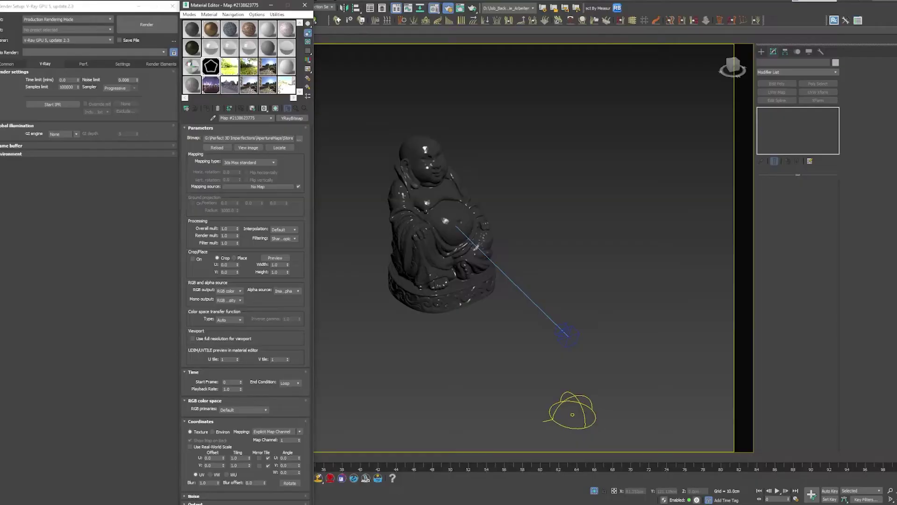
Close the Render Setup and Scene Explorer windows and move the Material Editor aside to clear the viewport
{"action": "left_click", "coordinate": [63, 15]}
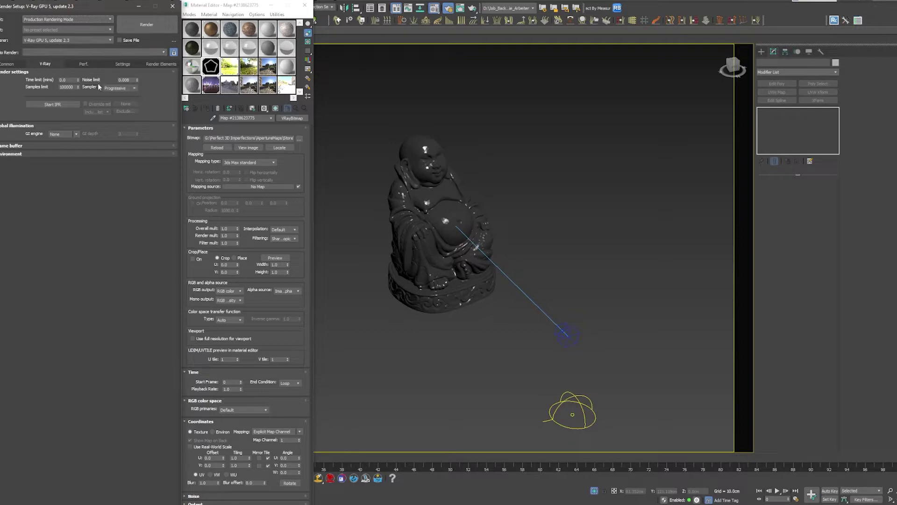
{"action": "left_click_drag", "start_coordinate": [109, 6], "coordinate": [117, 4]}
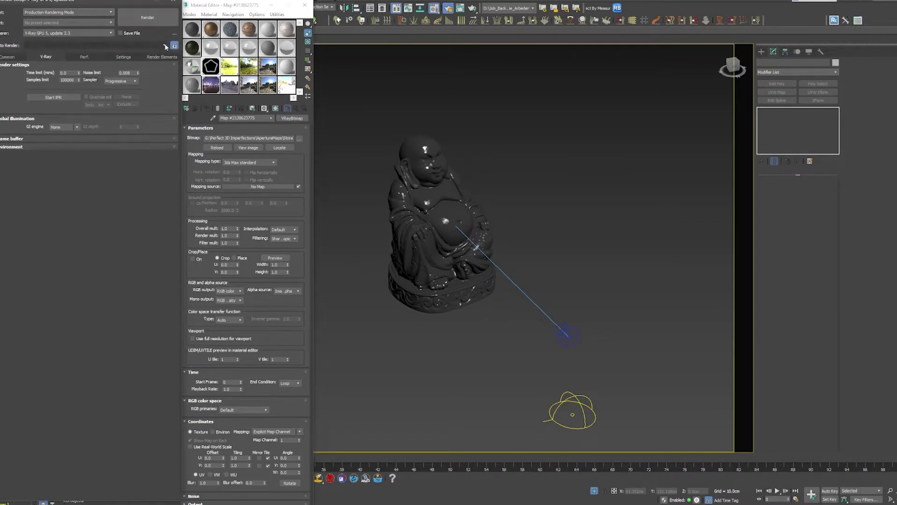
{"action": "left_click", "coordinate": [173, 4]}
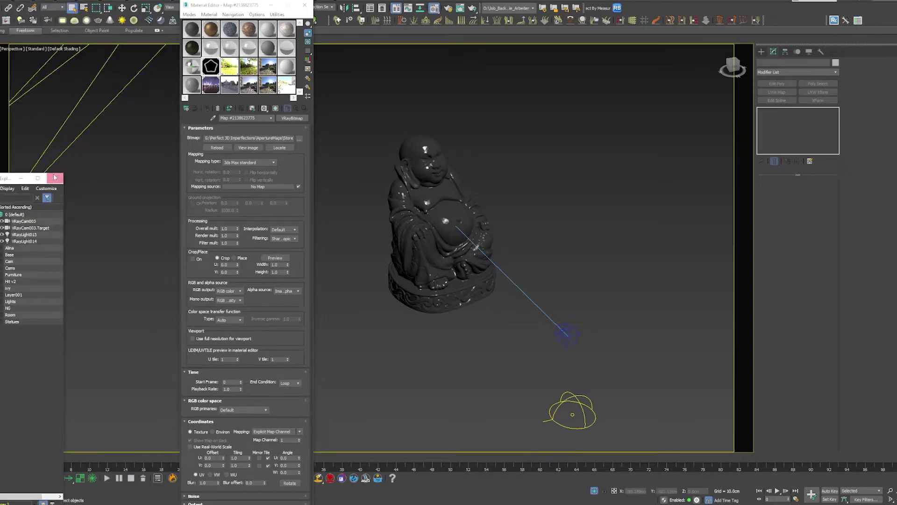
{"action": "left_click", "coordinate": [55, 178]}
{"action": "left_click_drag", "start_coordinate": [227, 7], "coordinate": [27, 0]}
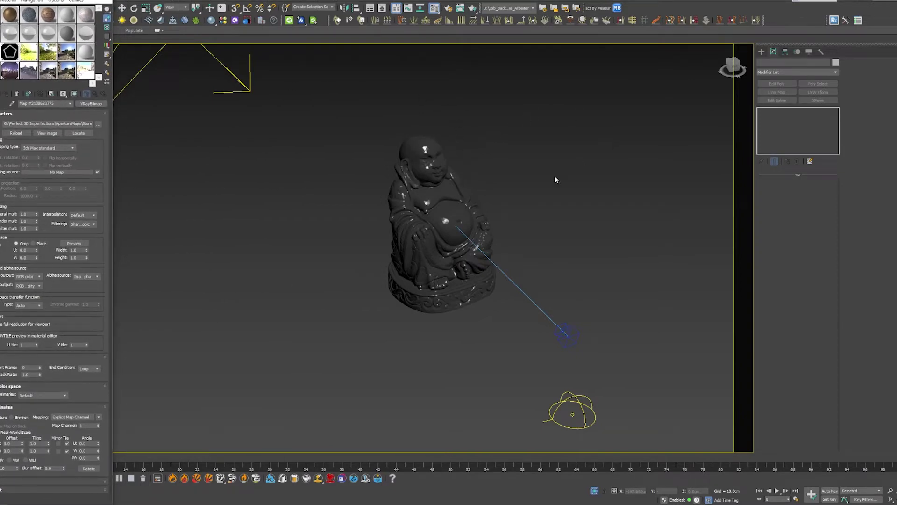
{"action": "left_click_drag", "start_coordinate": [27, 0], "coordinate": [33, 88]}
Show the four-viewport layout and place the V-Ray Frame Buffer beside the perspective and camera views
{"action": "key", "text": "alt+w"}
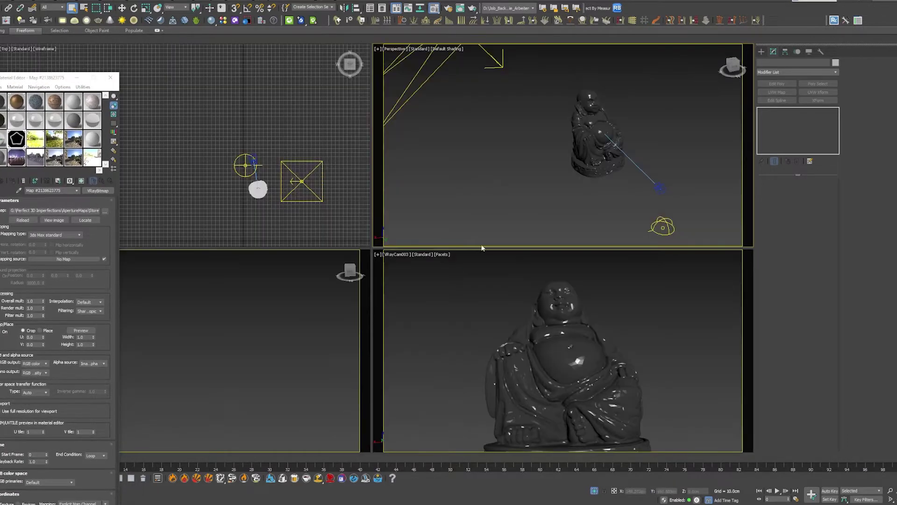
{"action": "key", "text": "alt+w"}
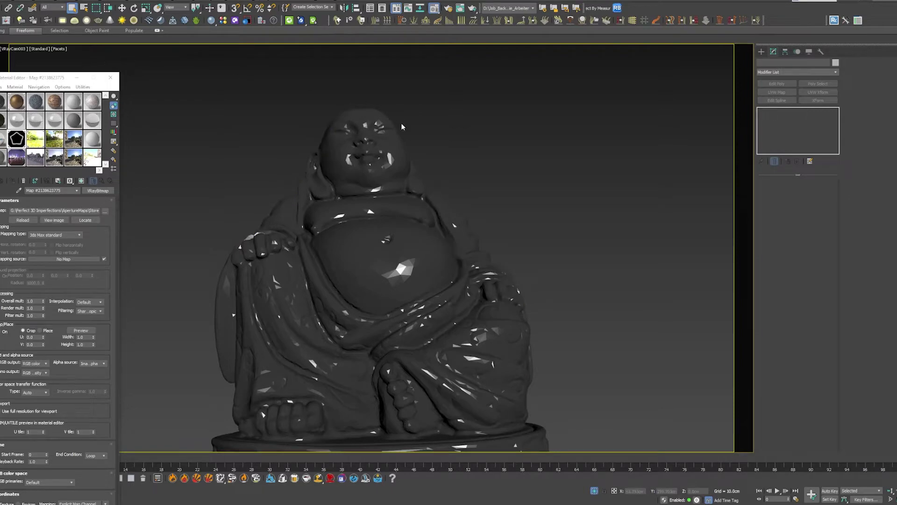
{"action": "key", "text": "alt+w"}
{"action": "key", "text": "alt+w"}
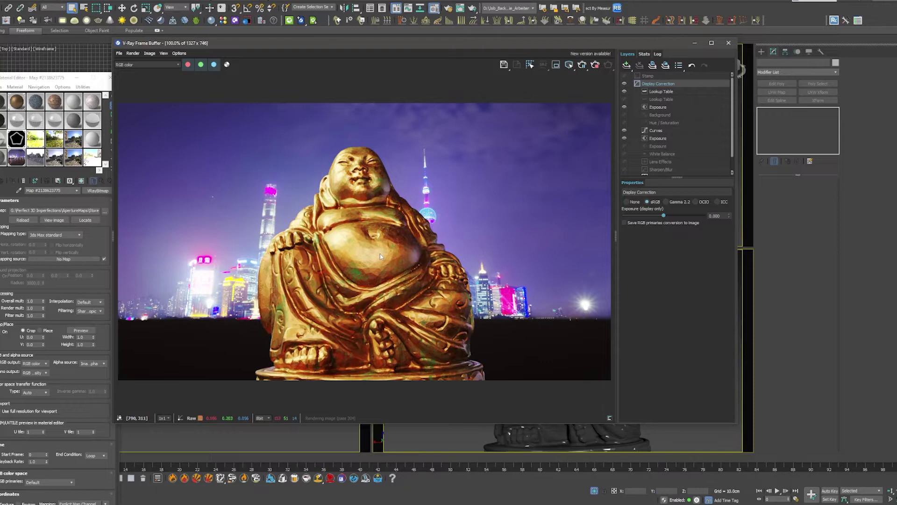
{"action": "left_click_drag", "start_coordinate": [468, 46], "coordinate": [353, 46]}
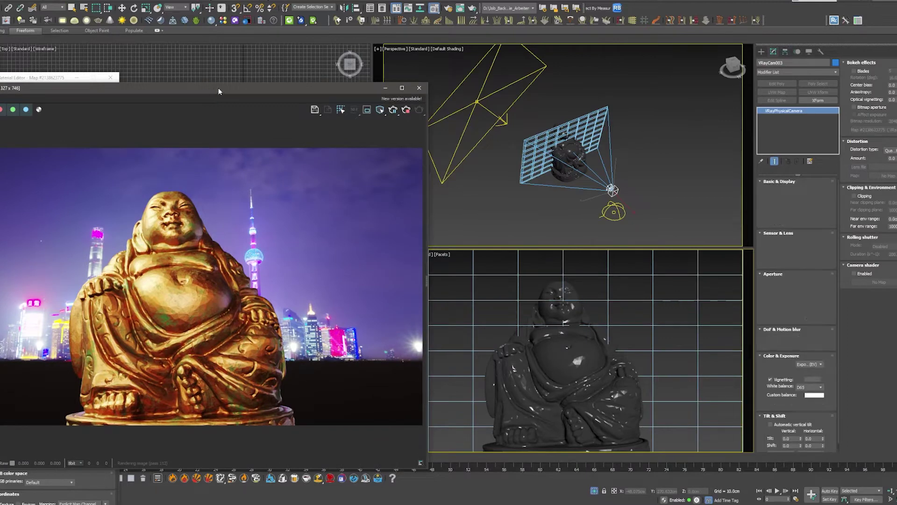
{"action": "left_click_drag", "start_coordinate": [219, 90], "coordinate": [285, 28]}
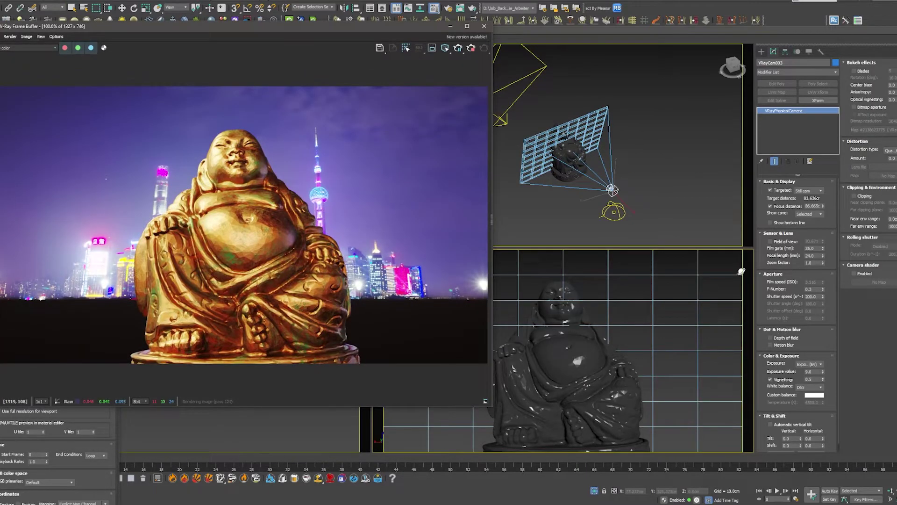
Inspect the camera's focus plane at the Buddha statue in the perspective view and enable depth of field on VRayCam003
{"action": "middle_click_drag", "start_coordinate": [594, 187], "coordinate": [657, 179], "text": "alt"}
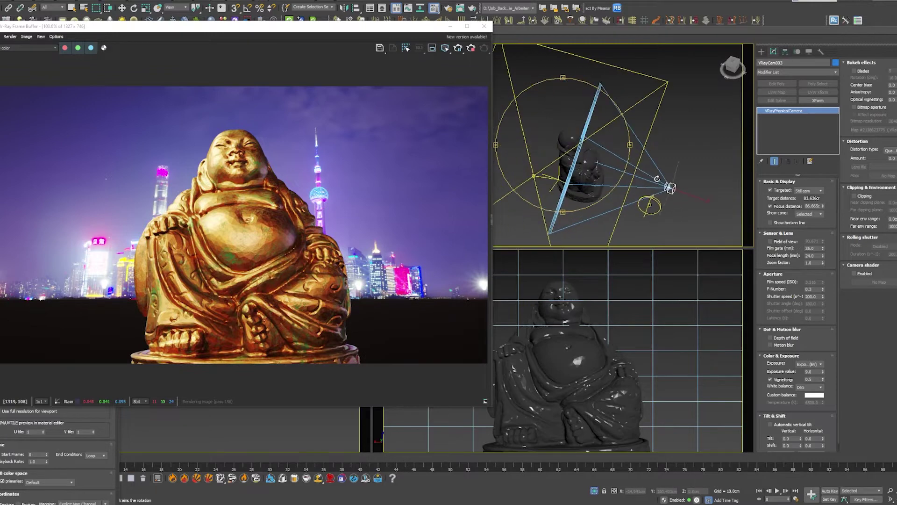
{"action": "mouse_move", "coordinate": [600, 168]}
{"action": "middle_mouse_down", "text": "alt"}
{"action": "mouse_move", "coordinate": [591, 148]}
{"action": "mouse_move", "coordinate": [595, 181]}
{"action": "middle_mouse_up", "text": "alt"}
{"action": "scroll", "coordinate": [584, 140], "scroll_direction": "up", "scroll_amount": 3}
{"action": "scroll", "coordinate": [588, 131], "scroll_direction": "up", "scroll_amount": 4}
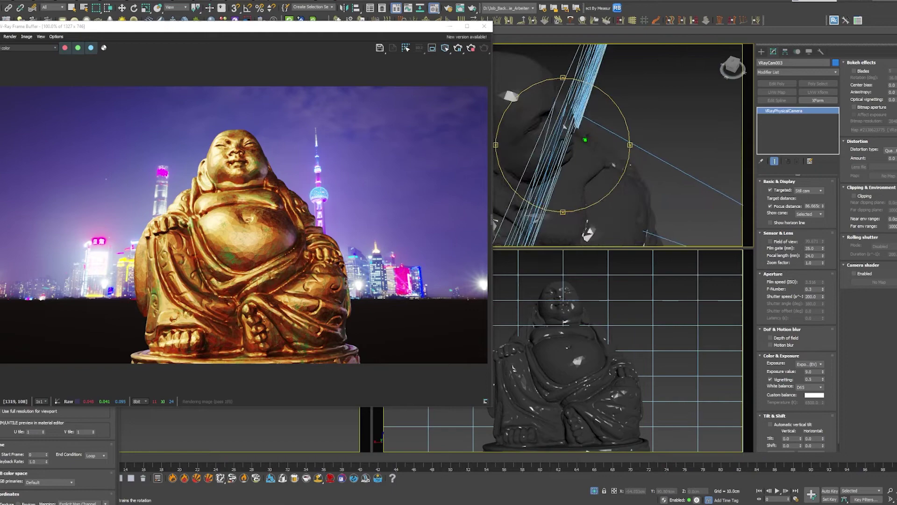
{"action": "mouse_move", "coordinate": [588, 131]}
{"action": "middle_mouse_down", "text": "alt"}
{"action": "mouse_move", "coordinate": [605, 118]}
{"action": "mouse_move", "coordinate": [596, 125]}
{"action": "middle_mouse_up", "text": "alt"}
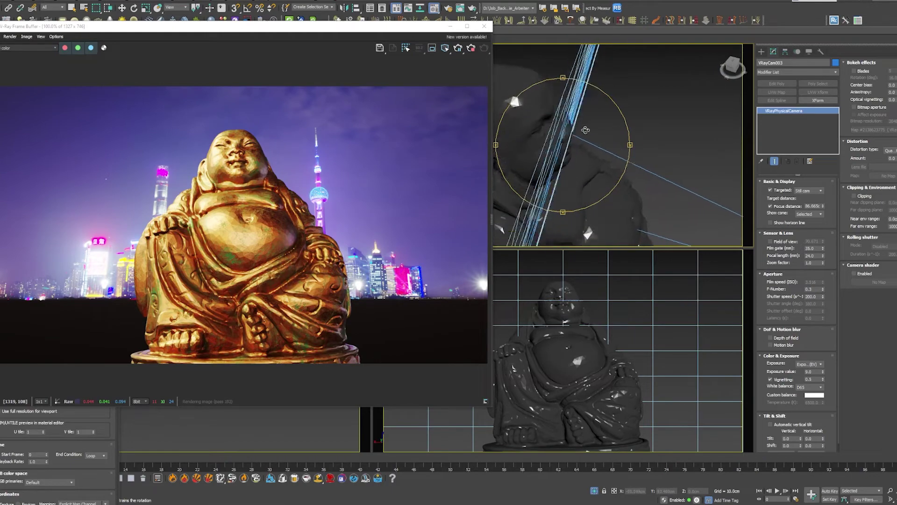
{"action": "left_click", "coordinate": [789, 338]}
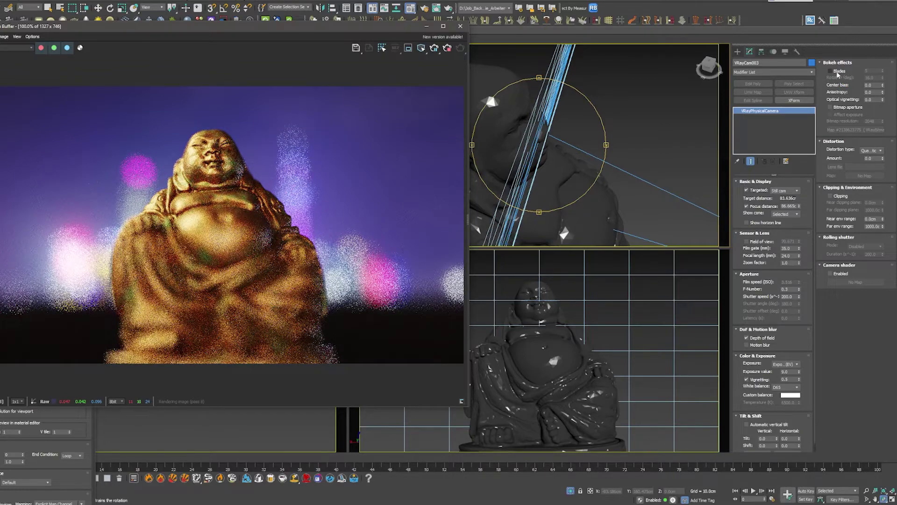
Enable aperture blades in the camera's bokeh effects with 5 blades and raise the center bias to 12.5
{"action": "left_click", "coordinate": [840, 72]}
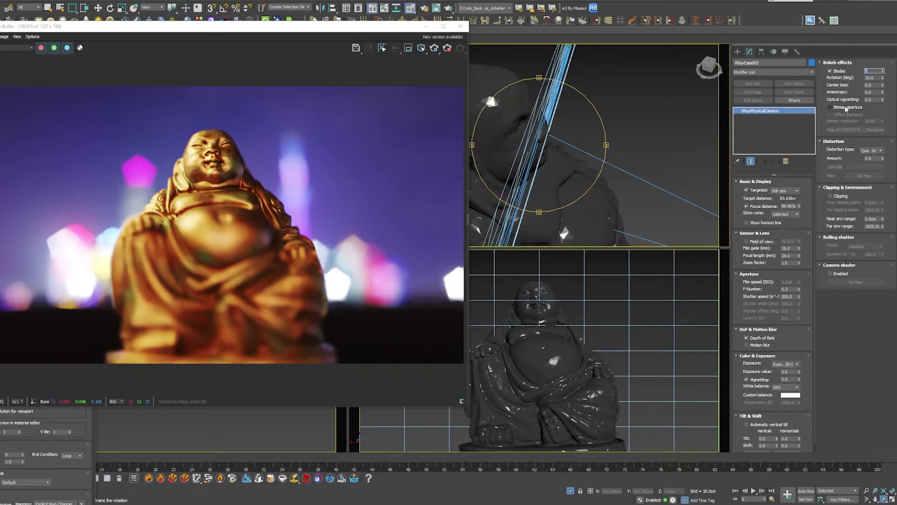
{"action": "key", "text": "Tab"}
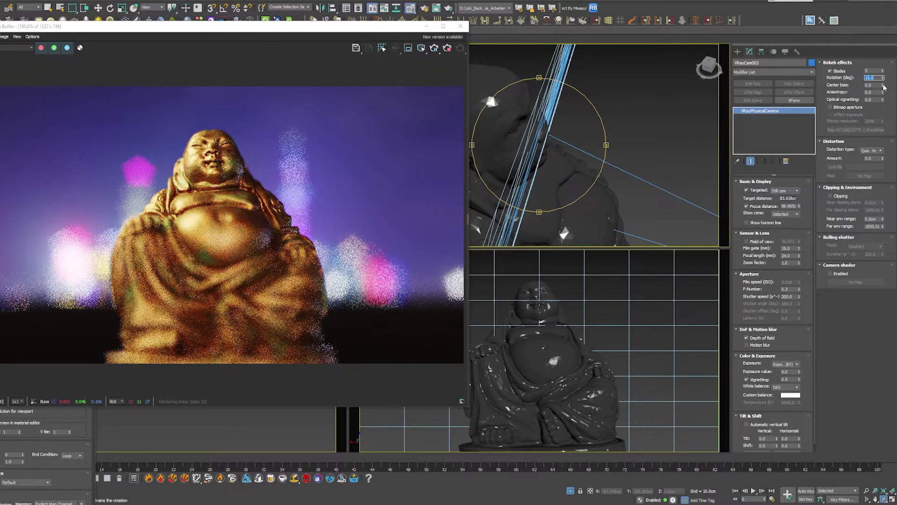
{"action": "left_click_drag", "start_coordinate": [882, 85], "coordinate": [883, 82]}
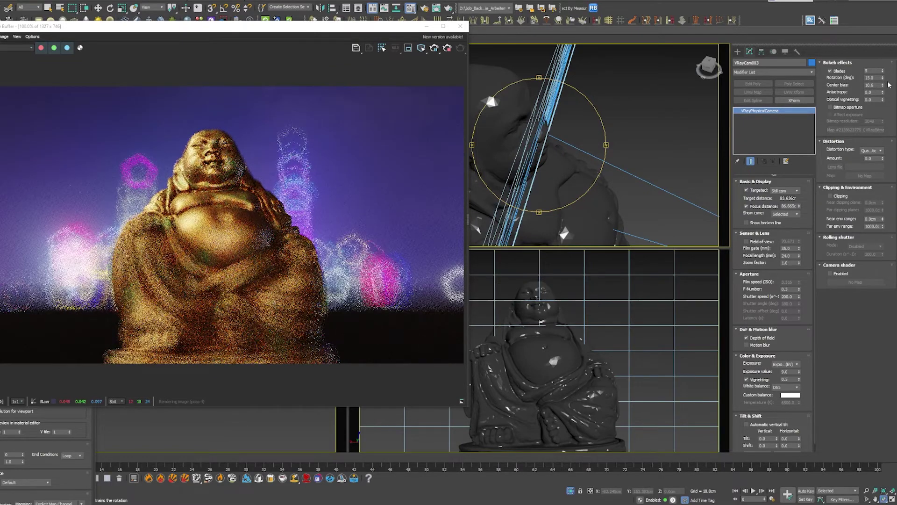
{"action": "left_click_drag", "start_coordinate": [883, 85], "coordinate": [884, 80]}
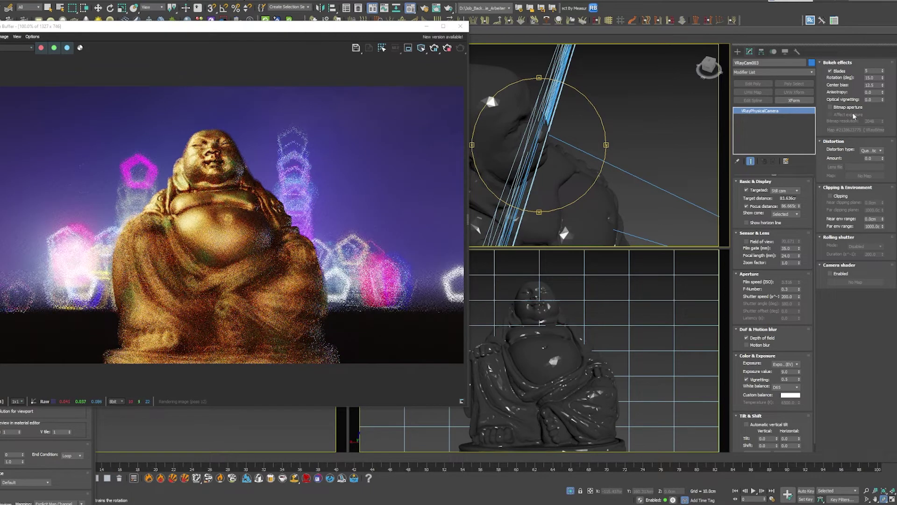
Try stronger optical vignetting up to 3 on the camera and settle on a value of 1
{"action": "left_click_drag", "start_coordinate": [876, 100], "coordinate": [850, 107]}
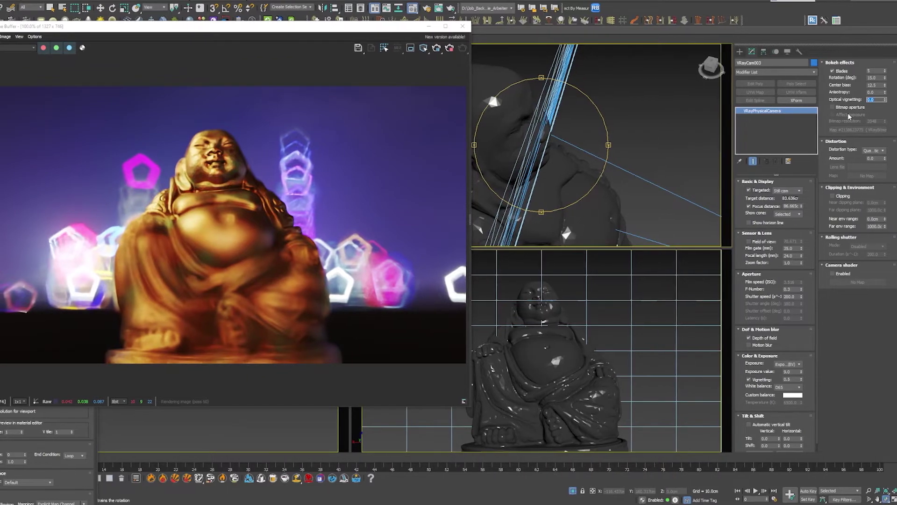
{"action": "type", "text": "1"}
{"action": "key", "text": "Return"}
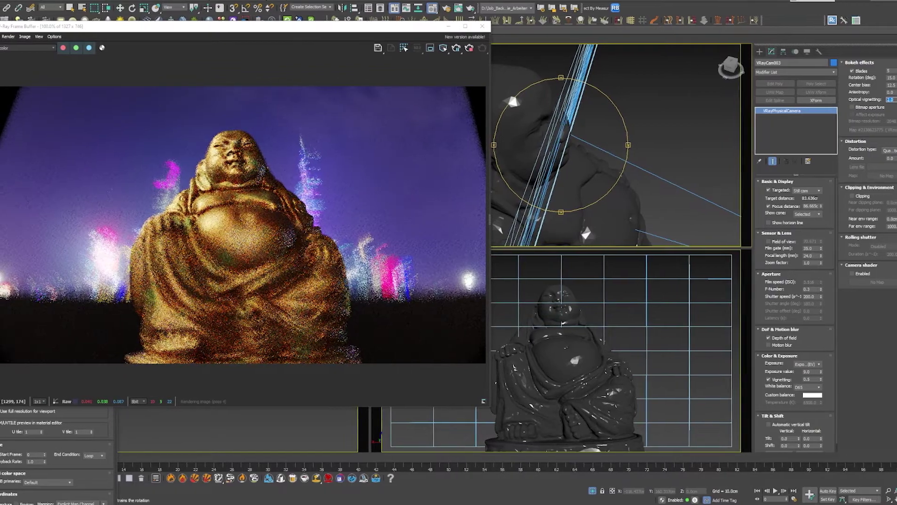
{"action": "type", "text": "3"}
{"action": "key", "text": "Return"}
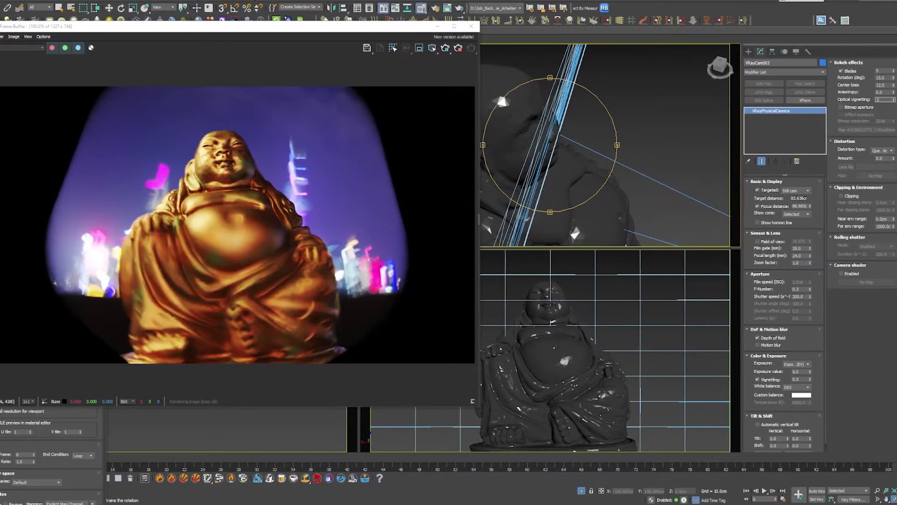
{"action": "type", "text": "1"}
{"action": "key", "text": "Return"}
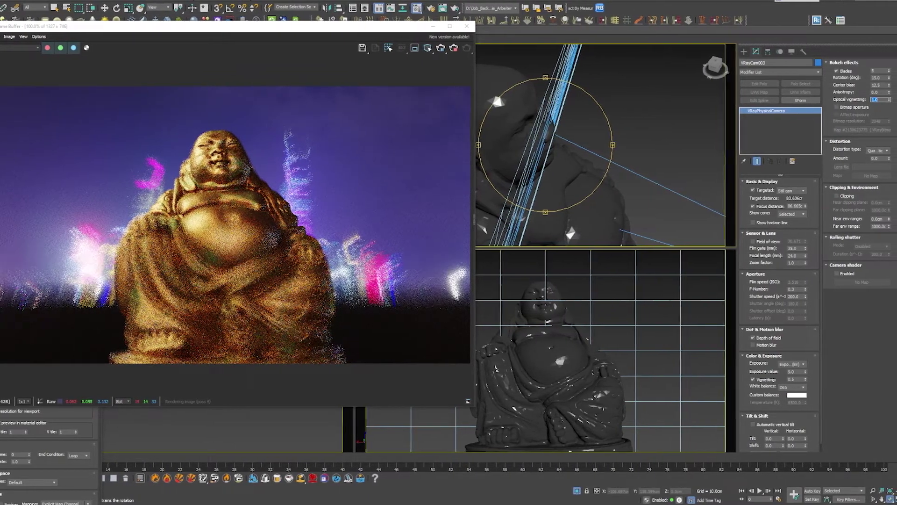
{"action": "key", "text": "Return"}
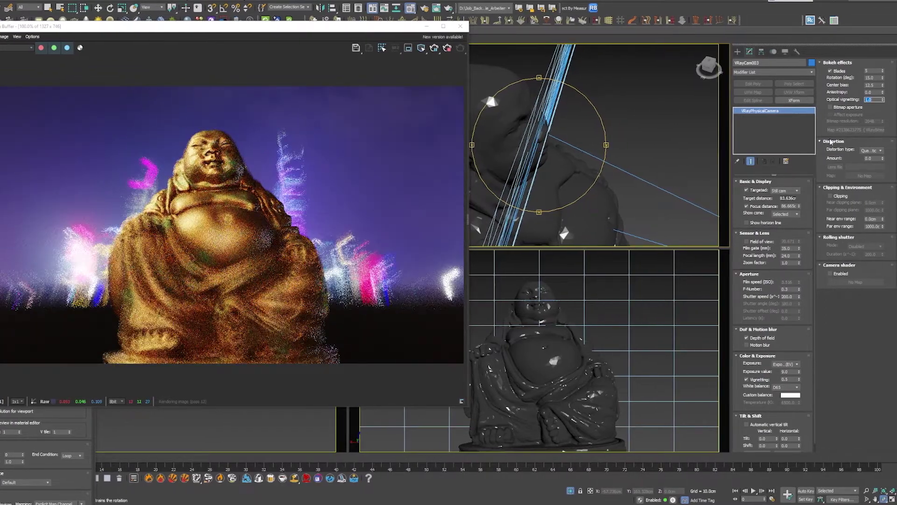
Try bokeh anisotropy values of 1, 0.8 and -0.5 on the camera and reset anisotropy to 0
{"action": "left_click_drag", "start_coordinate": [873, 92], "coordinate": [845, 102]}
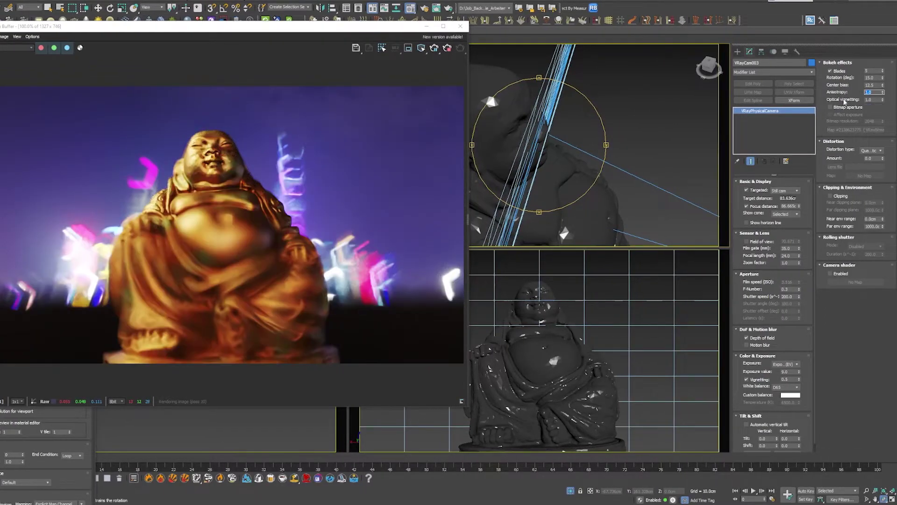
{"action": "type", "text": "1"}
{"action": "key", "text": "Return"}
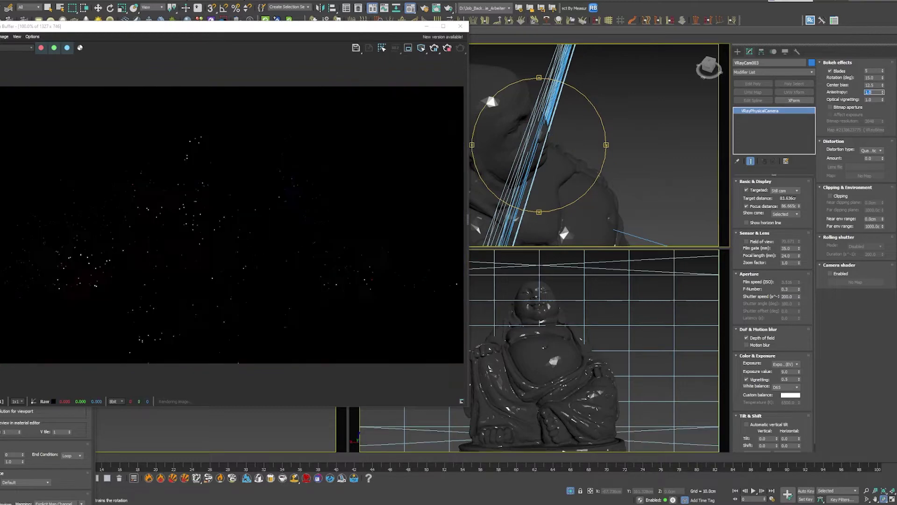
{"action": "type", "text": "0.8"}
{"action": "key", "text": "Return"}
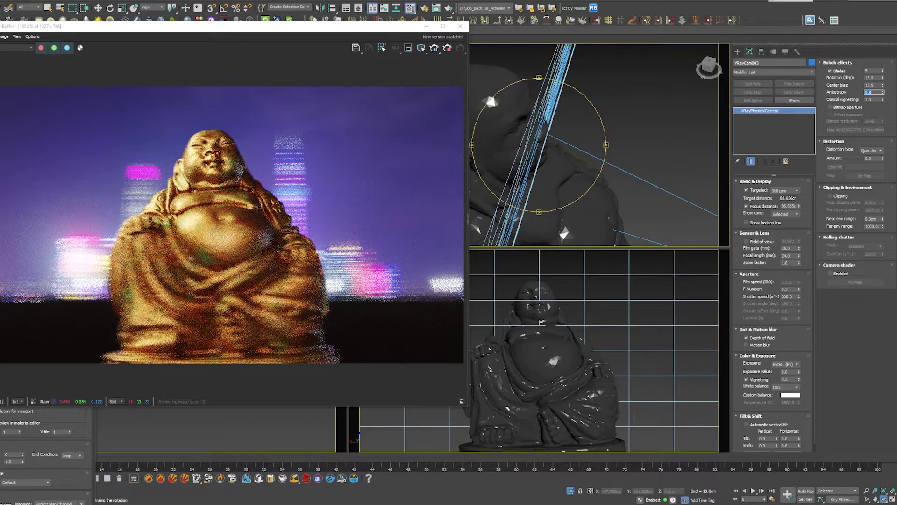
{"action": "type", "text": "-"}
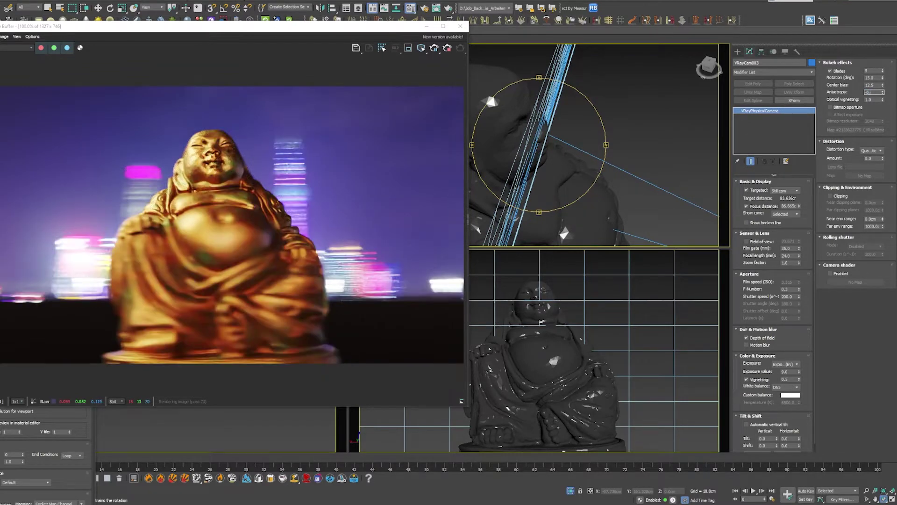
{"action": "type", "text": "0.5"}
{"action": "key", "text": "Return"}
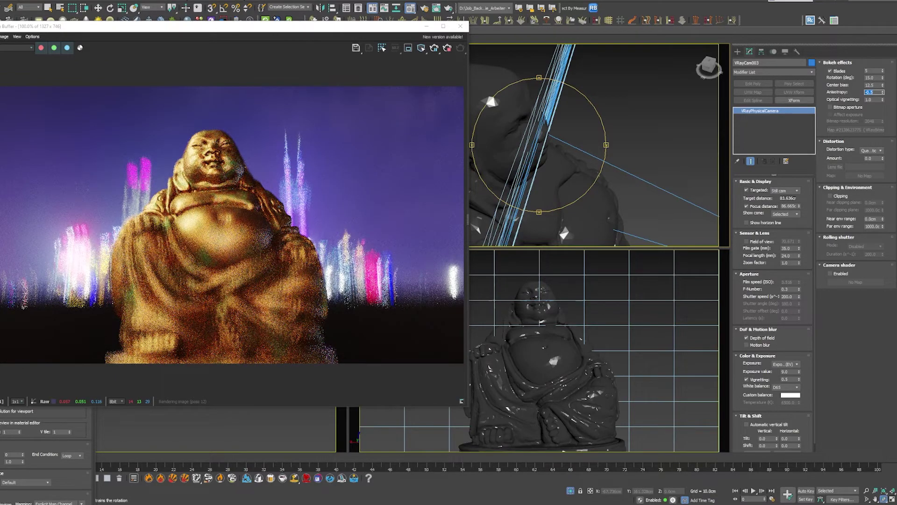
{"action": "type", "text": "0"}
{"action": "key", "text": "Return"}
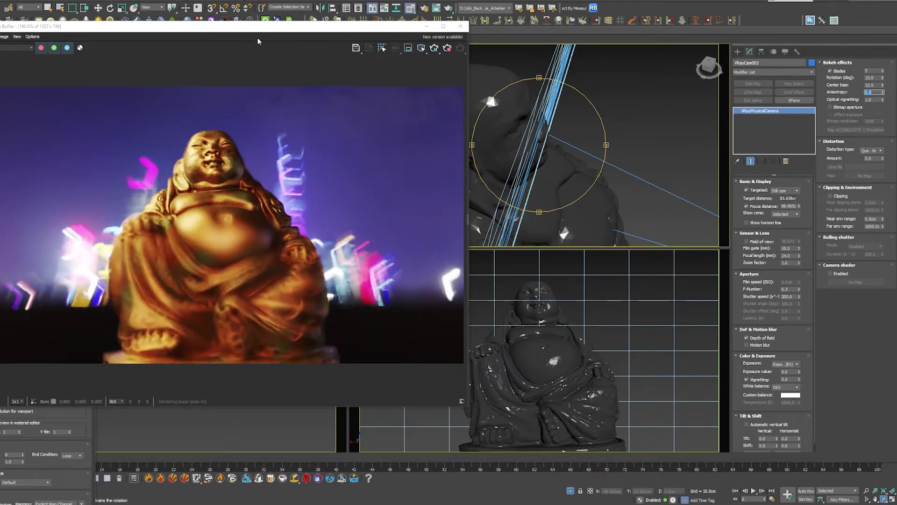
Switch to the ArtStation page for Imperfect Aperture Maps for Perfect CGI Bokeh and browse the product's sample images
{"action": "left_click_drag", "start_coordinate": [262, 29], "coordinate": [388, 28]}
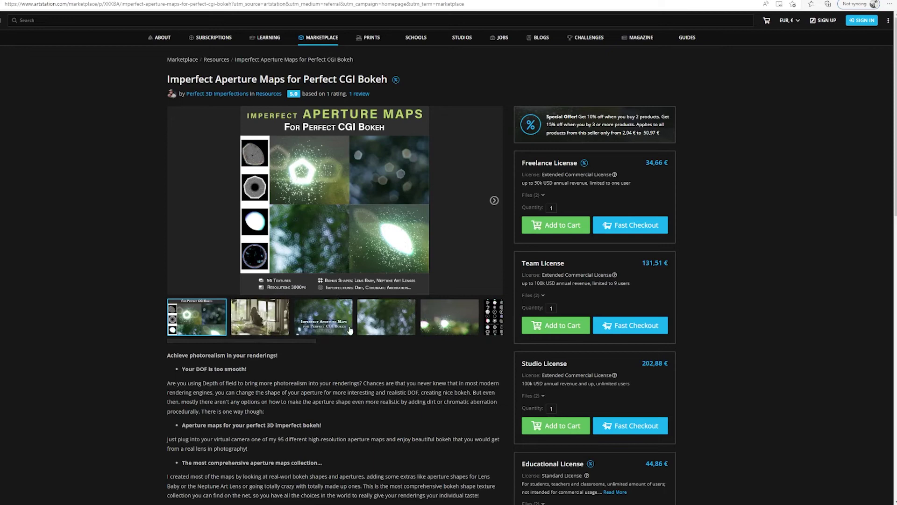
{"action": "left_click", "coordinate": [349, 329]}
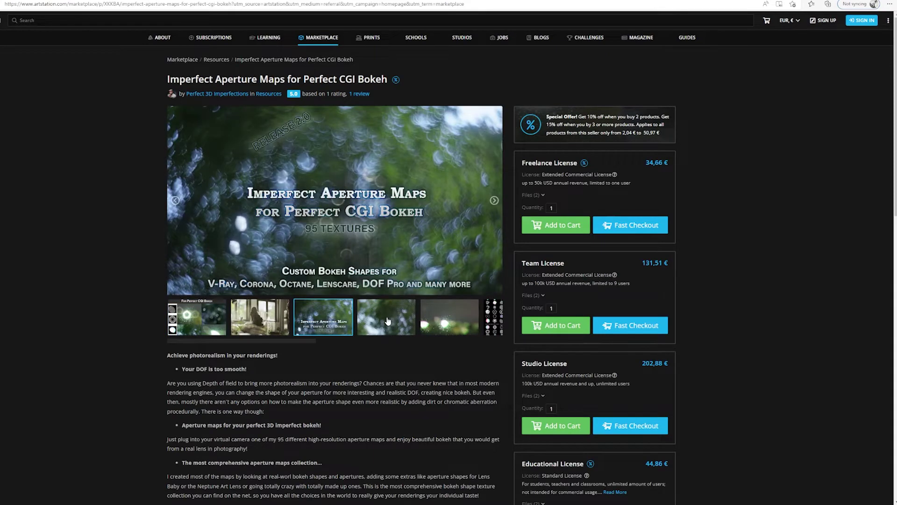
{"action": "left_click", "coordinate": [388, 320]}
{"action": "left_click_drag", "start_coordinate": [290, 342], "coordinate": [331, 340]}
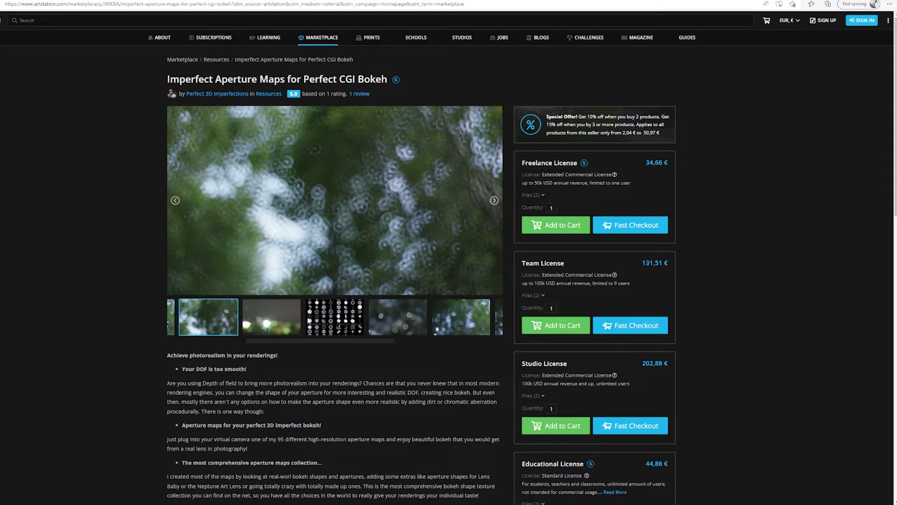
{"action": "left_click", "coordinate": [293, 321]}
{"action": "left_click", "coordinate": [346, 322]}
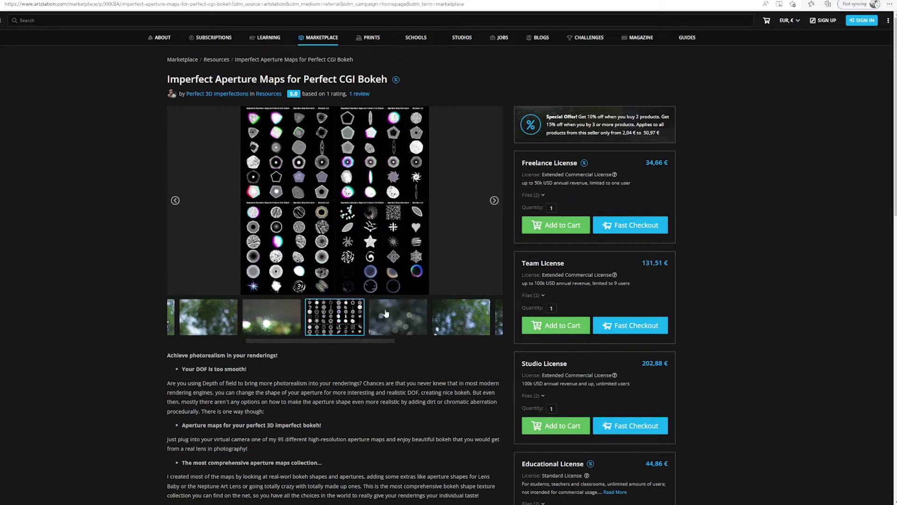
{"action": "left_click_drag", "start_coordinate": [387, 341], "coordinate": [433, 339]}
{"action": "left_click", "coordinate": [301, 320]}
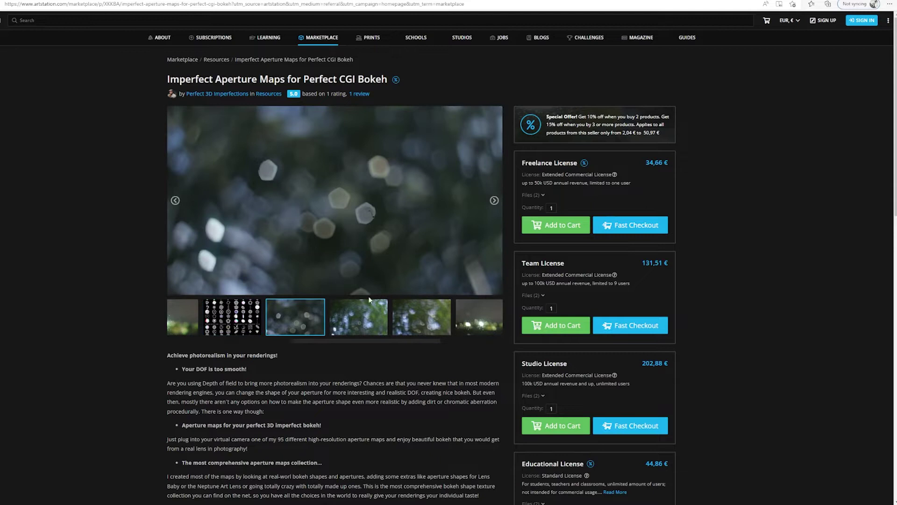
{"action": "left_click", "coordinate": [360, 327]}
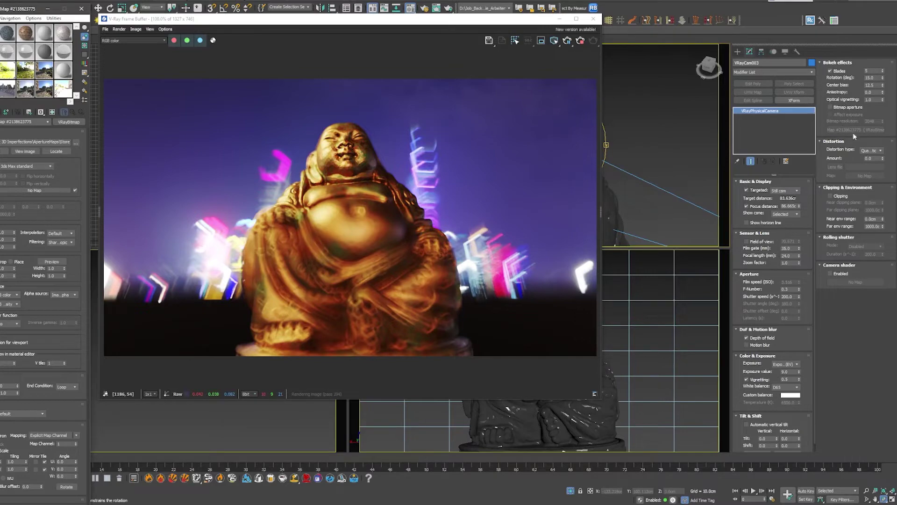
Set the camera's bokeh rotation, center bias and optical vignetting to 0
{"action": "left_click_drag", "start_coordinate": [878, 78], "coordinate": [820, 86]}
{"action": "type", "text": "0"}
{"action": "key", "text": "Tab"}
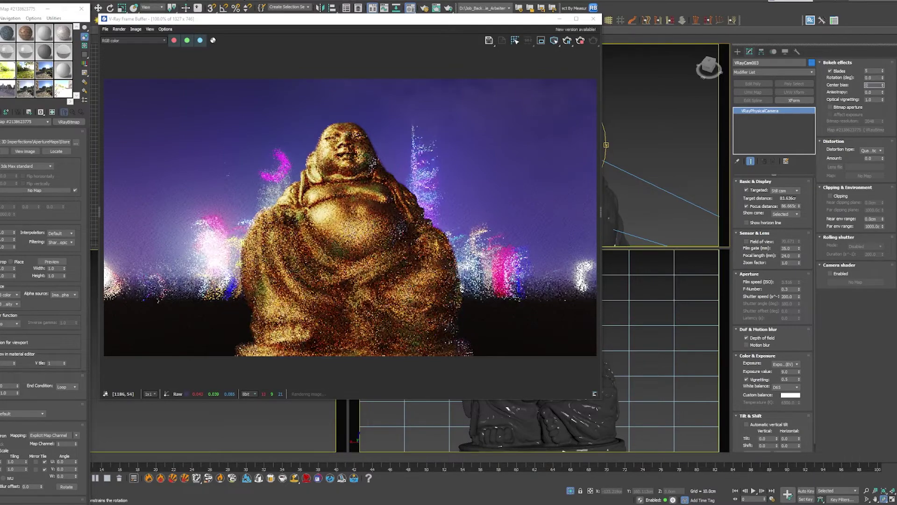
{"action": "type", "text": "0"}
{"action": "key", "text": "Tab"}
{"action": "key", "text": "Tab"}
{"action": "type", "text": "0"}
{"action": "key", "text": "Return"}
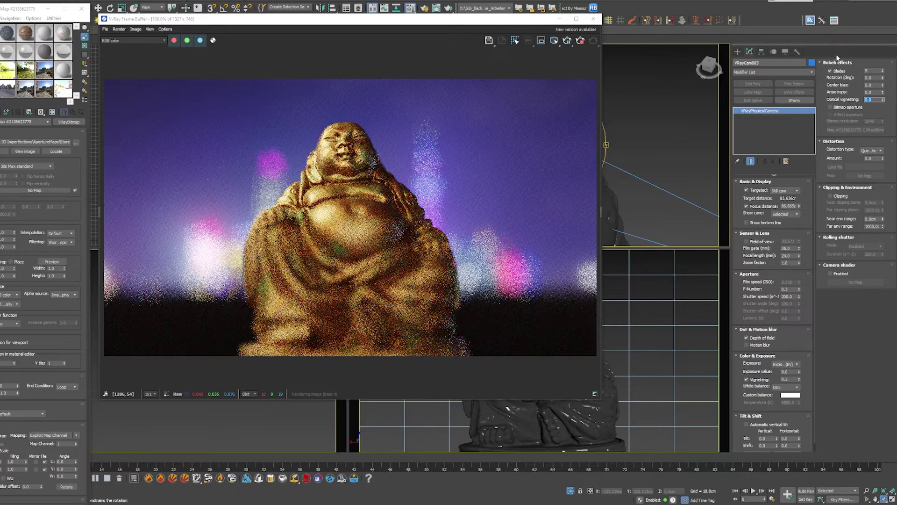
Enable the camera's bitmap aperture and assign the pentagon aperture map to it as an instance
{"action": "left_click", "coordinate": [845, 109]}
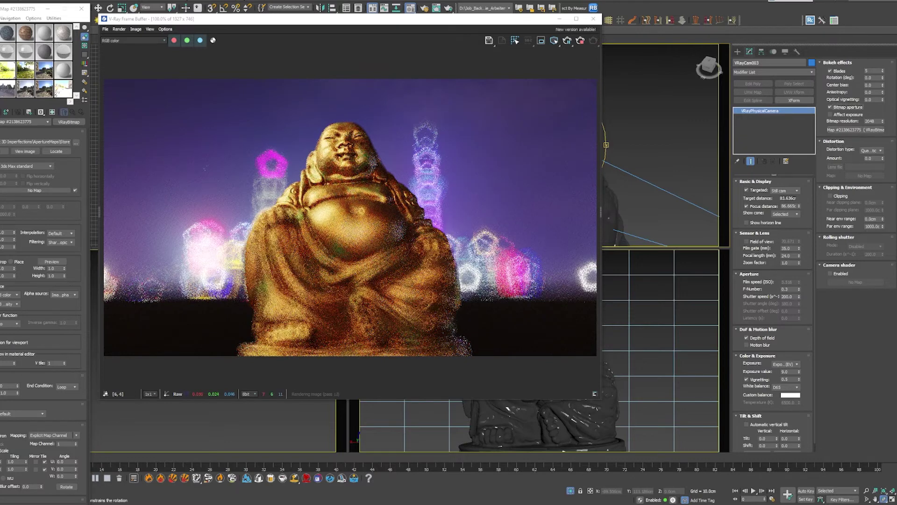
{"action": "double_click", "coordinate": [10, 83]}
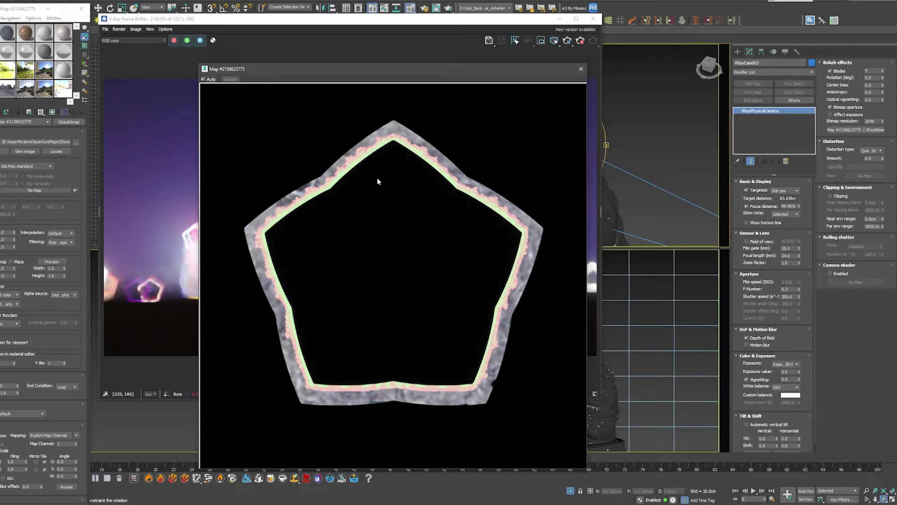
{"action": "left_click", "coordinate": [581, 69]}
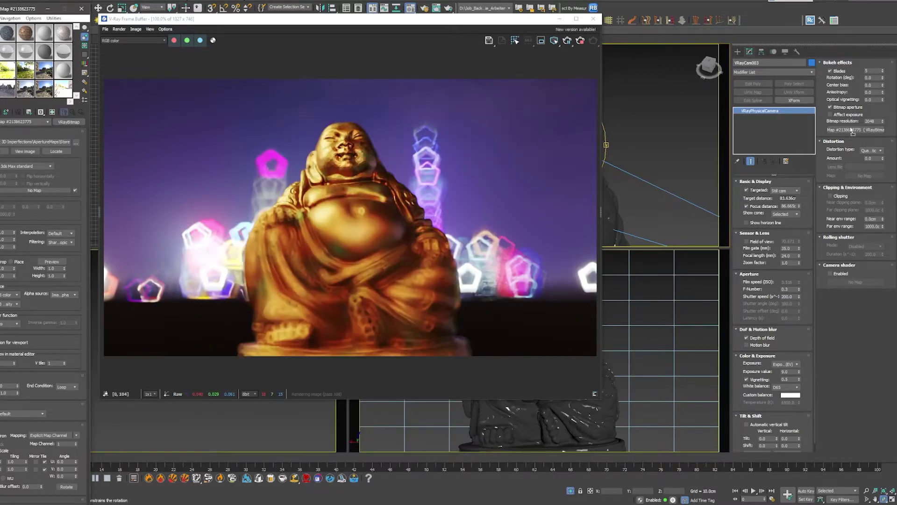
{"action": "left_click_drag", "start_coordinate": [857, 133], "coordinate": [855, 134]}
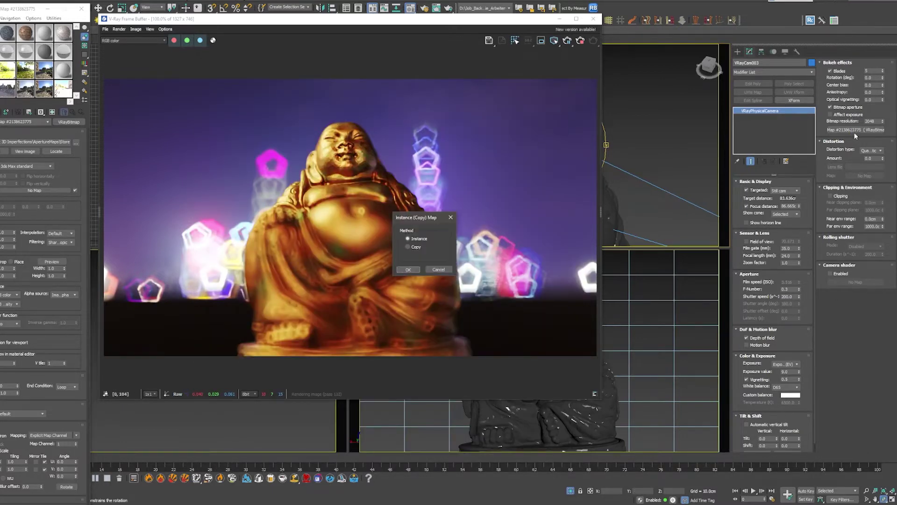
{"action": "left_click", "coordinate": [408, 270]}
Try a bitmap aperture resolution of 512 on the camera and return it to 2048
{"action": "left_click", "coordinate": [879, 122]}
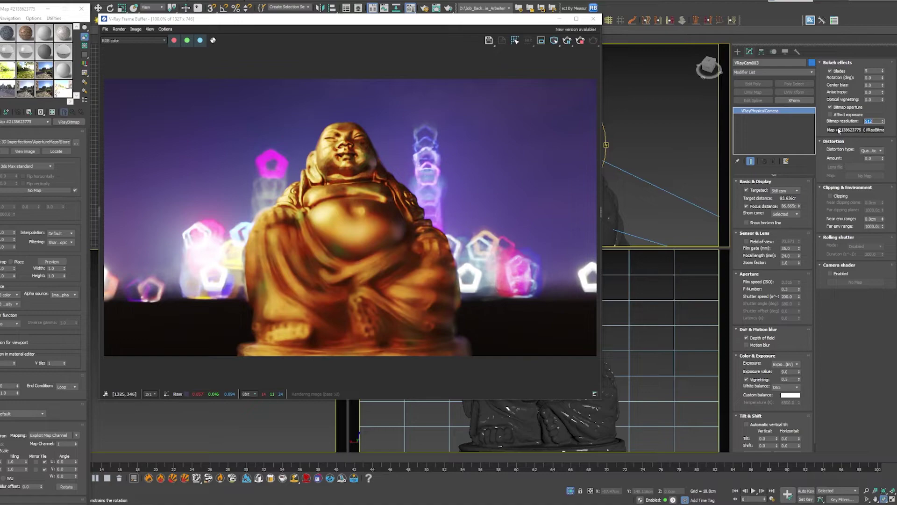
{"action": "type", "text": "3000"}
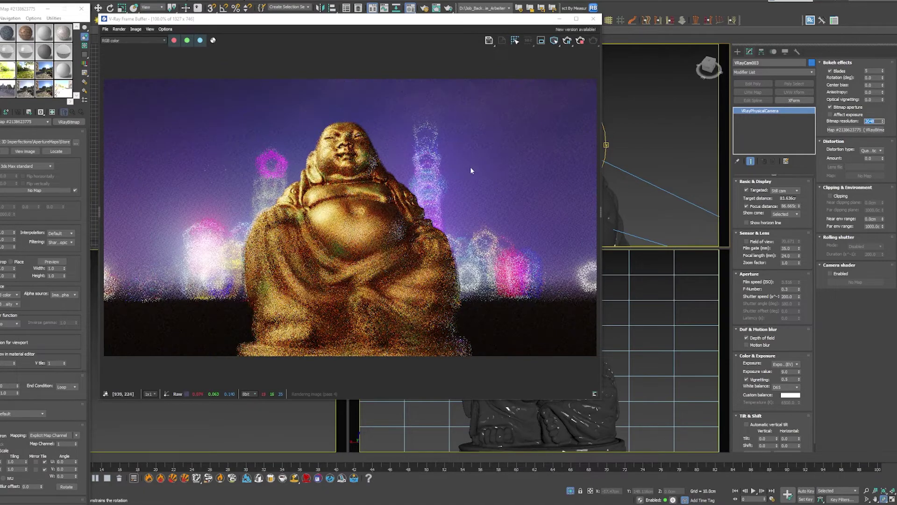
Load 7sided_grating_dirty_CA_strong.jpg as the aperture bitmap
{"action": "left_click", "coordinate": [437, 184]}
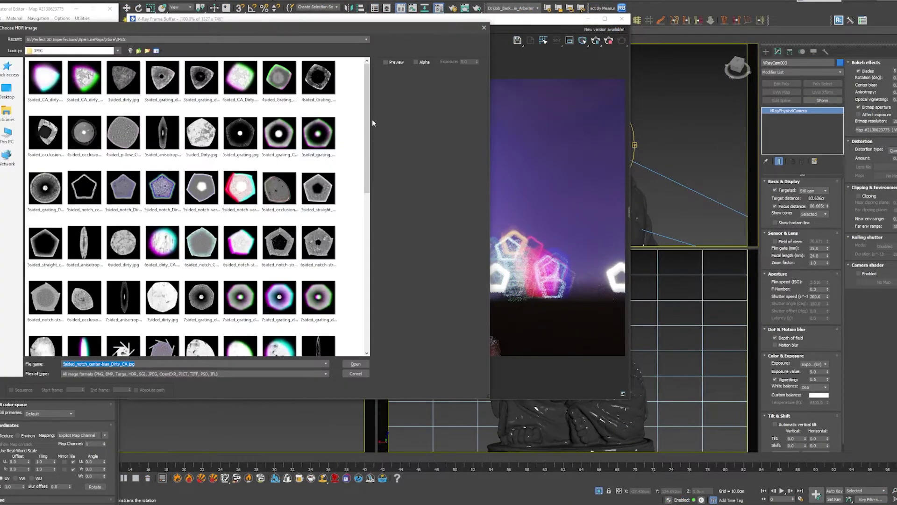
{"action": "left_click_drag", "start_coordinate": [374, 115], "coordinate": [302, 164]}
{"action": "left_click", "coordinate": [288, 161]}
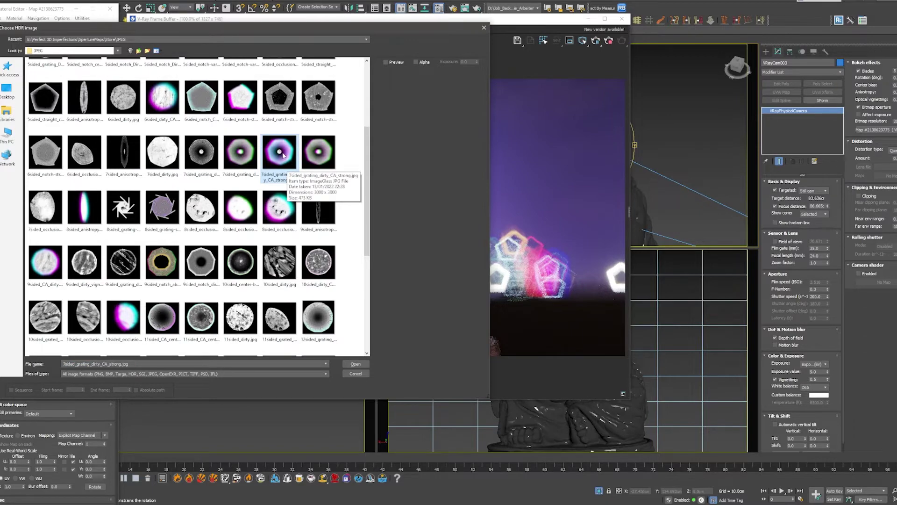
{"action": "double_click", "coordinate": [284, 155]}
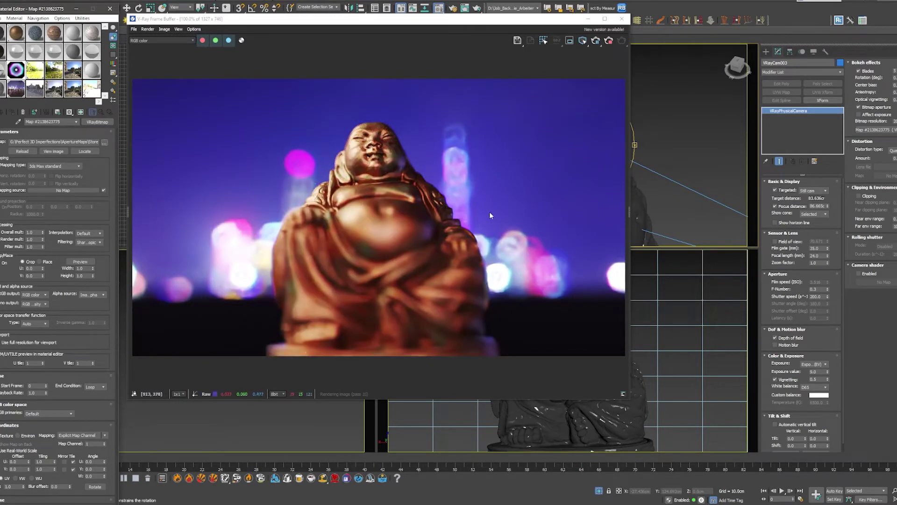
View the aperture image and compare the render with the Denoiser layer turned off and on
{"action": "left_click", "coordinate": [629, 170]}
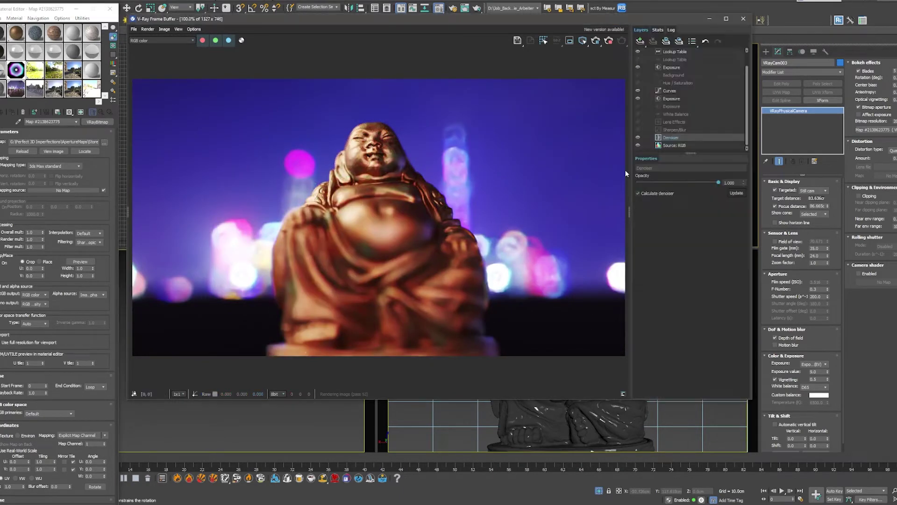
{"action": "left_click", "coordinate": [53, 151]}
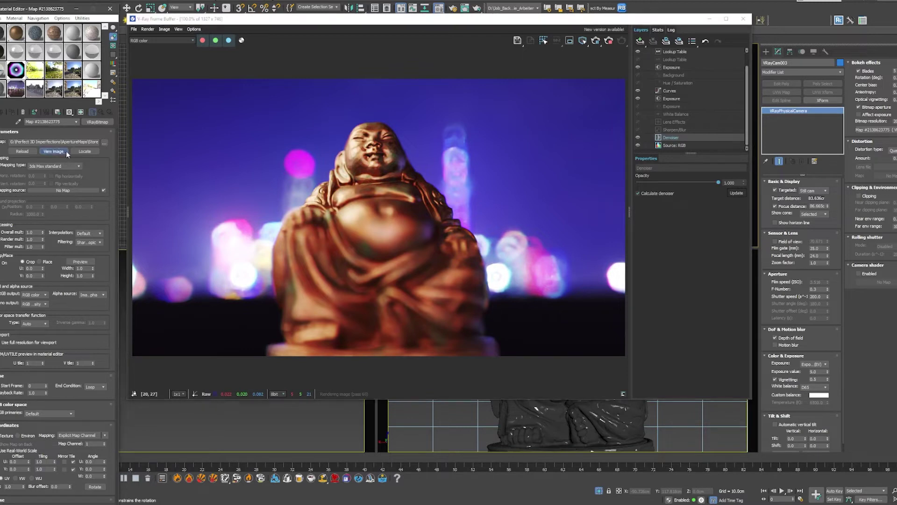
{"action": "left_click", "coordinate": [608, 64]}
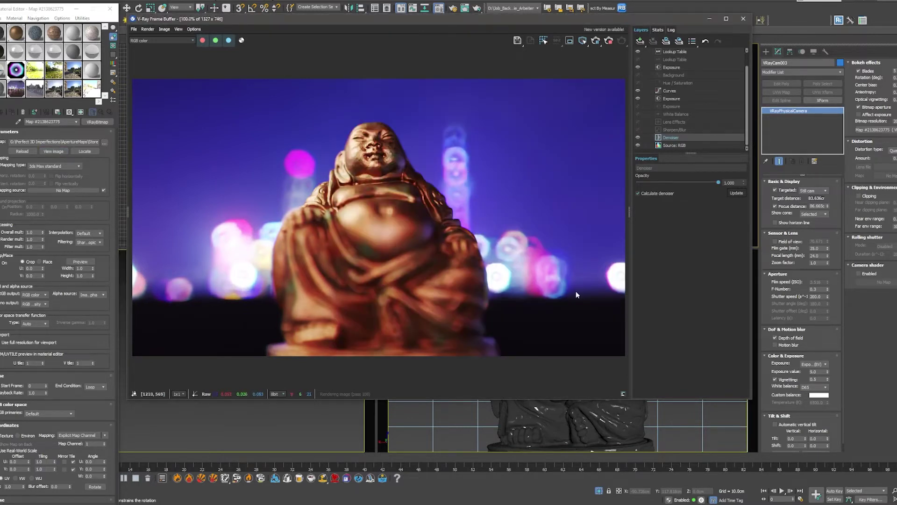
{"action": "left_click", "coordinate": [637, 137]}
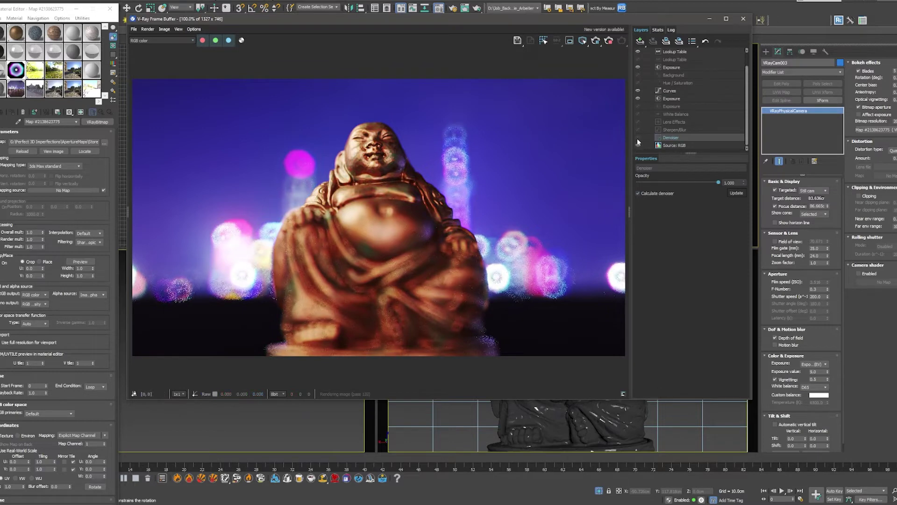
{"action": "left_click", "coordinate": [637, 137]}
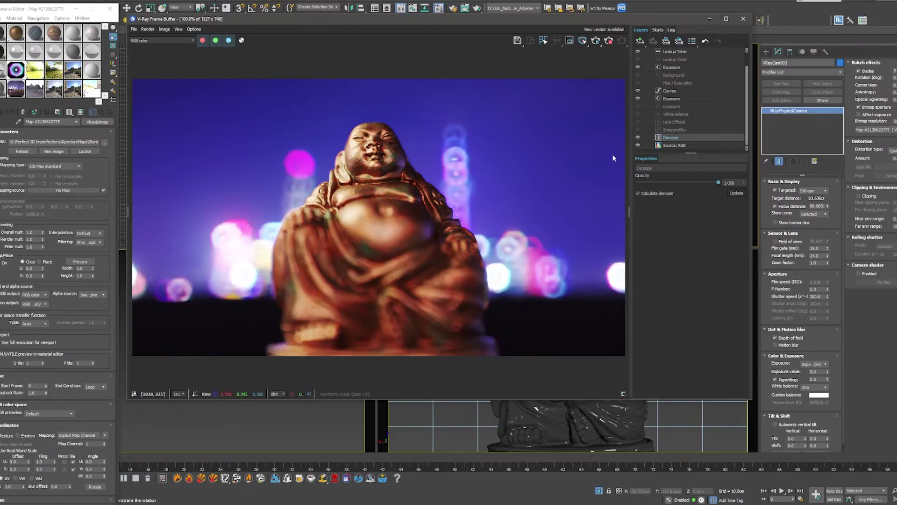
{"action": "left_click", "coordinate": [629, 207]}
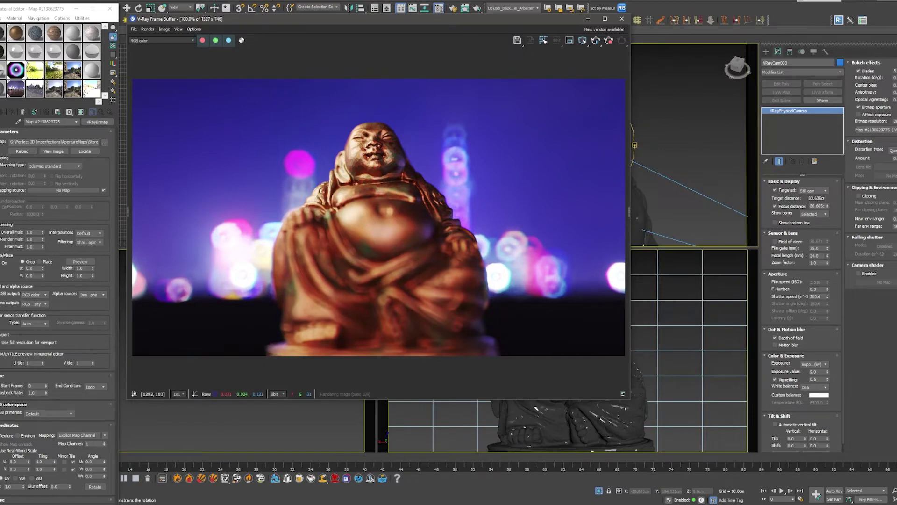
Set the camera's focal length to 55 mm
{"action": "double_click", "coordinate": [816, 255]}
{"action": "type", "text": "55"}
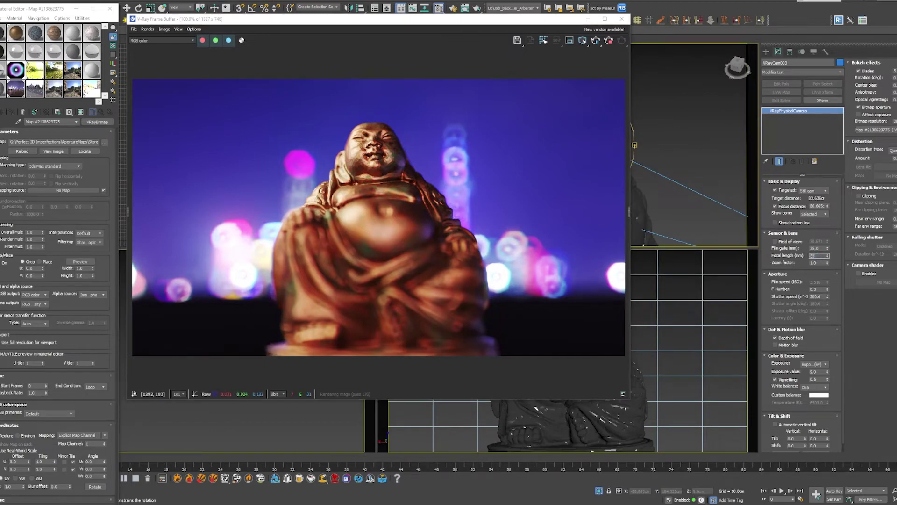
{"action": "key", "text": "Return"}
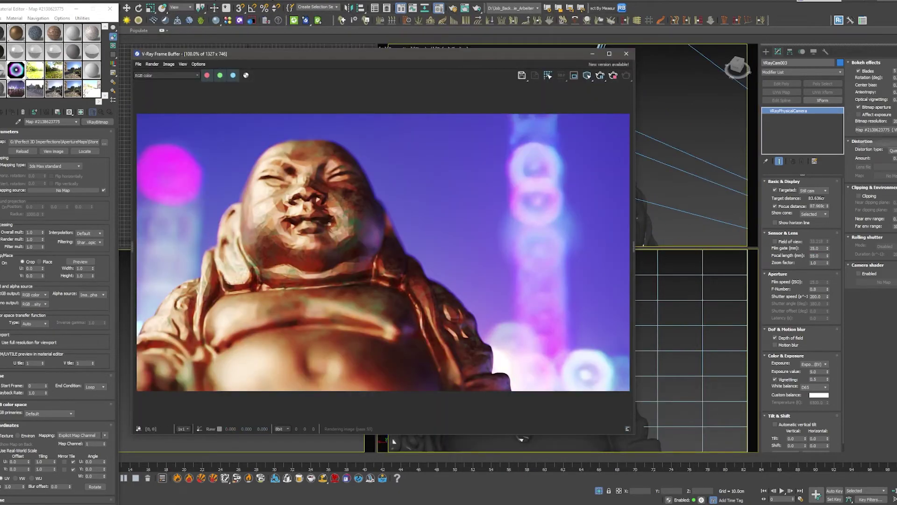
Increase the camera's optical vignetting and set the Color & Exposure vignetting to 1.0
{"action": "double_click", "coordinate": [895, 100]}
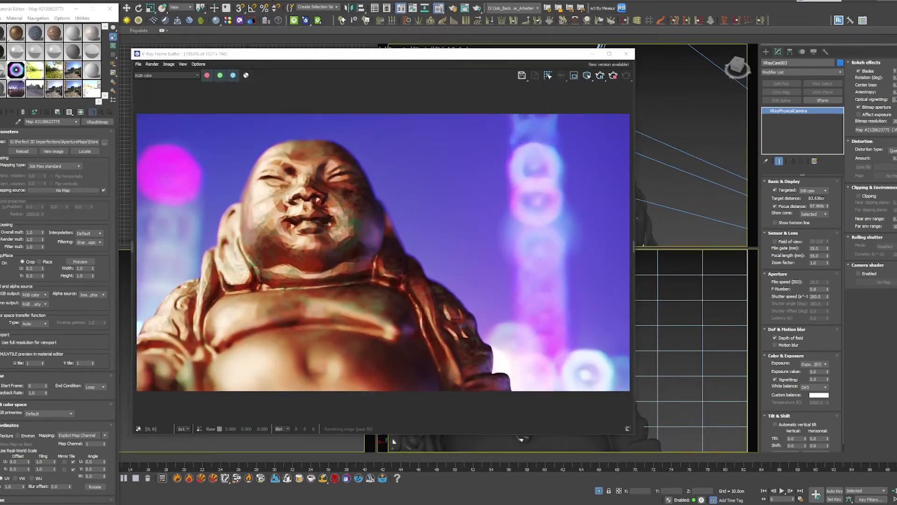
{"action": "left_click", "coordinate": [859, 115]}
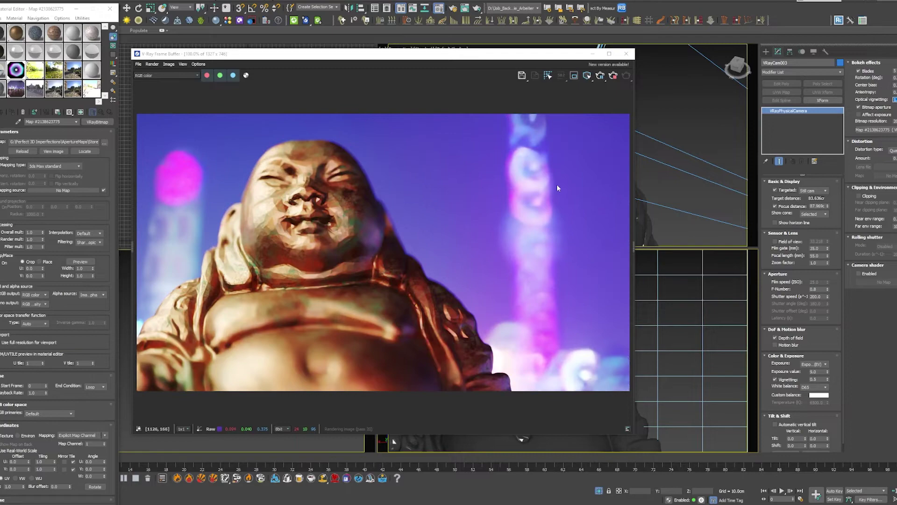
{"action": "left_click_drag", "start_coordinate": [822, 379], "coordinate": [779, 380]}
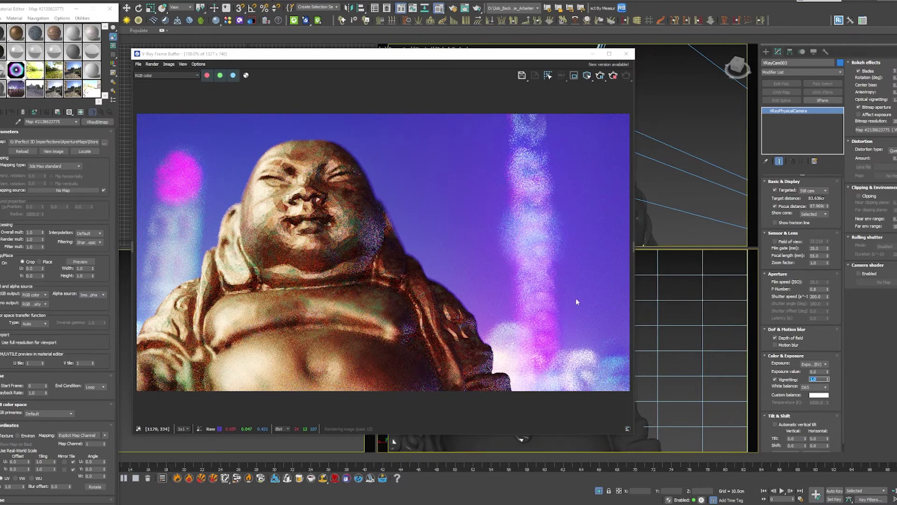
Limit rendering to a region over the background lights and load aberration_flare-var1.jpg as the aperture bitmap
{"action": "left_click", "coordinate": [574, 78]}
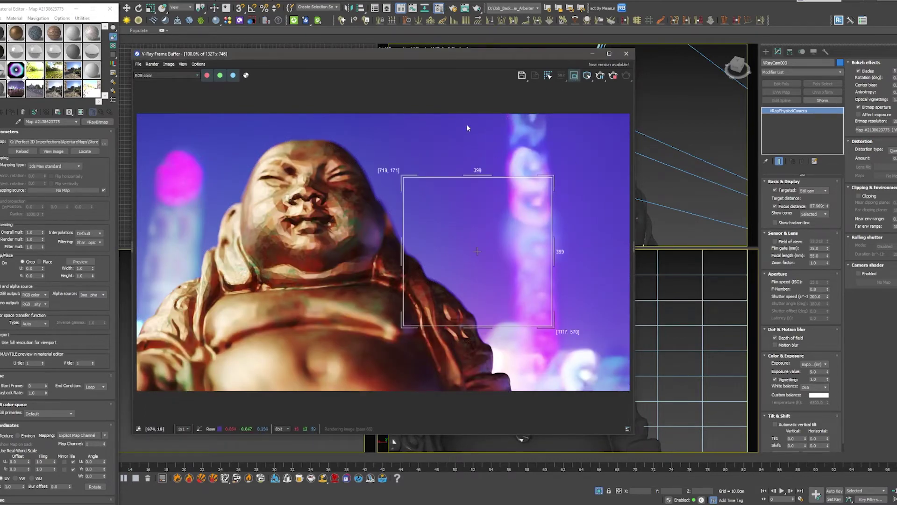
{"action": "left_click", "coordinate": [103, 145]}
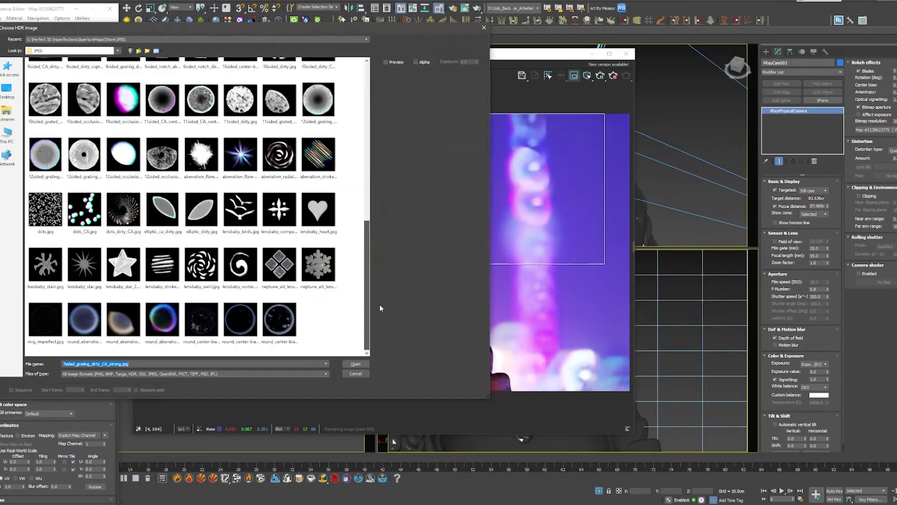
{"action": "left_click", "coordinate": [248, 162]}
{"action": "left_click", "coordinate": [360, 364]}
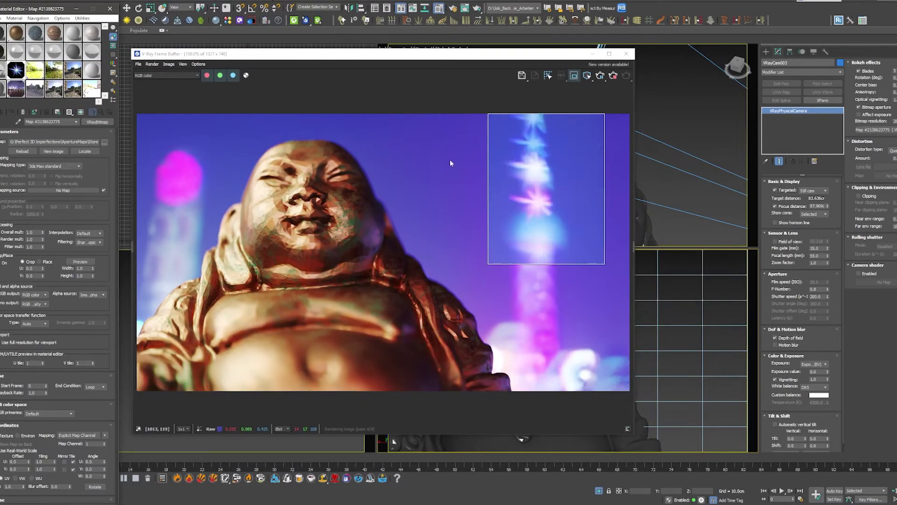
Turn off the render region and view the flare aperture image beside the render
{"action": "left_click", "coordinate": [574, 78]}
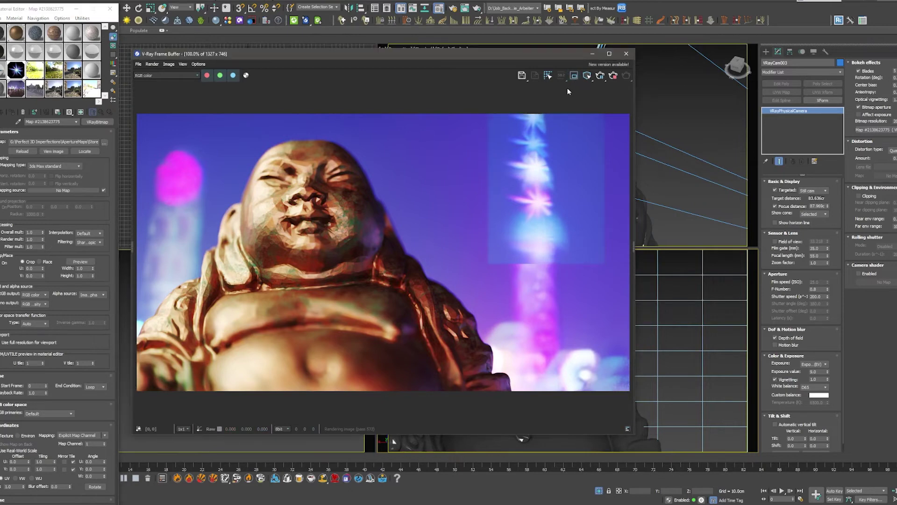
{"action": "left_click", "coordinate": [53, 151]}
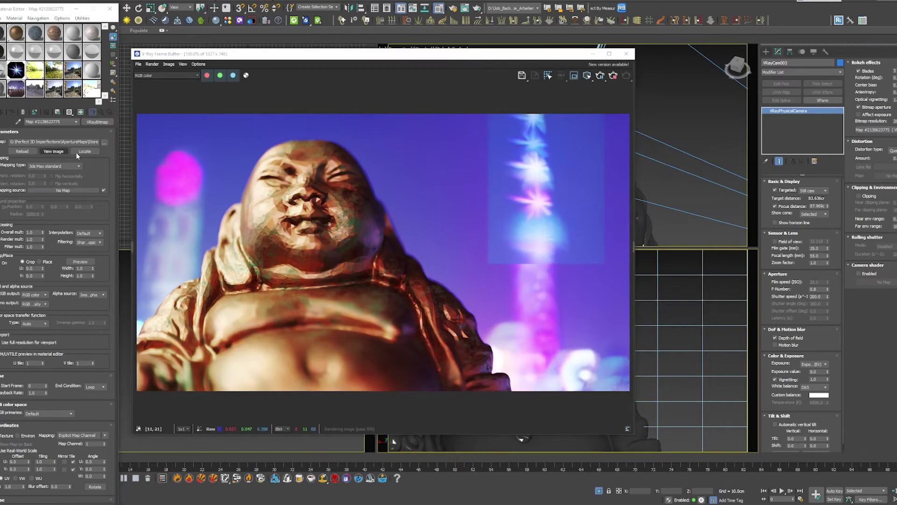
{"action": "left_click_drag", "start_coordinate": [726, 114], "coordinate": [653, 114]}
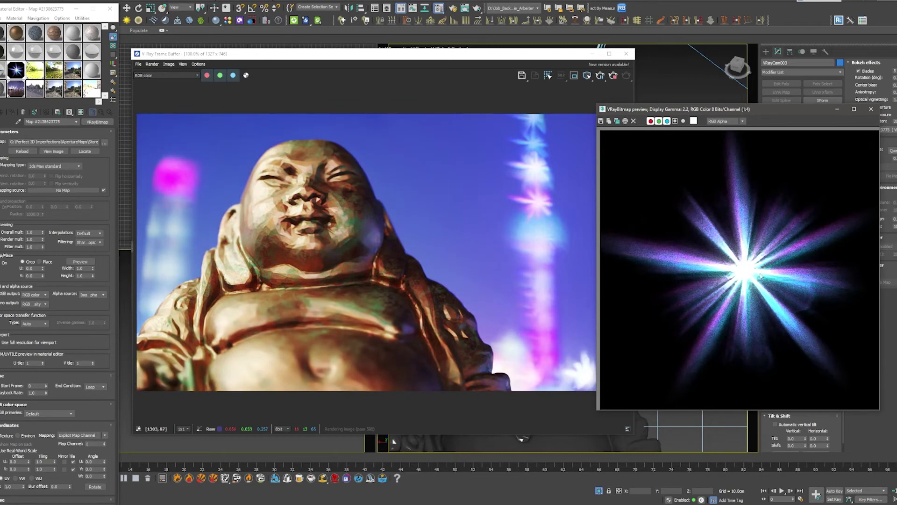
Wrap the aperture bitmap in a Color Correction map, keeping the old map as a sub-map
{"action": "left_click", "coordinate": [107, 121]}
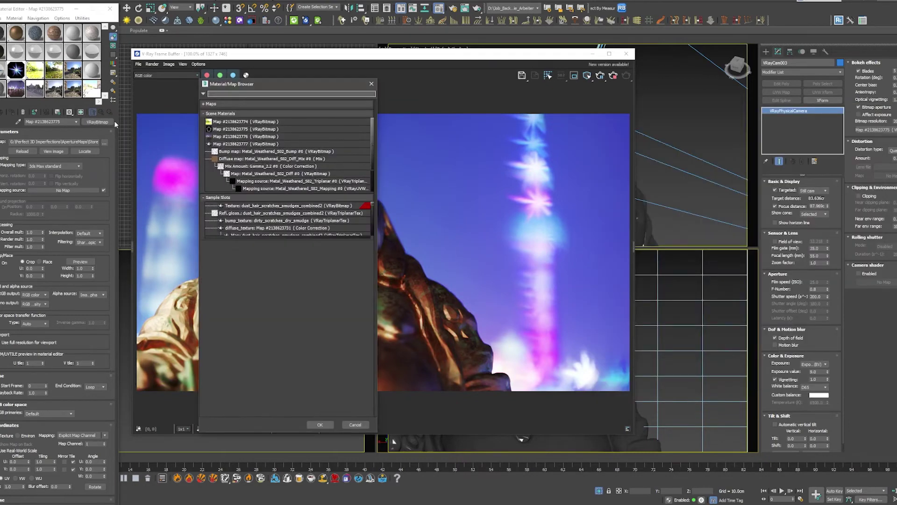
{"action": "type", "text": "color"}
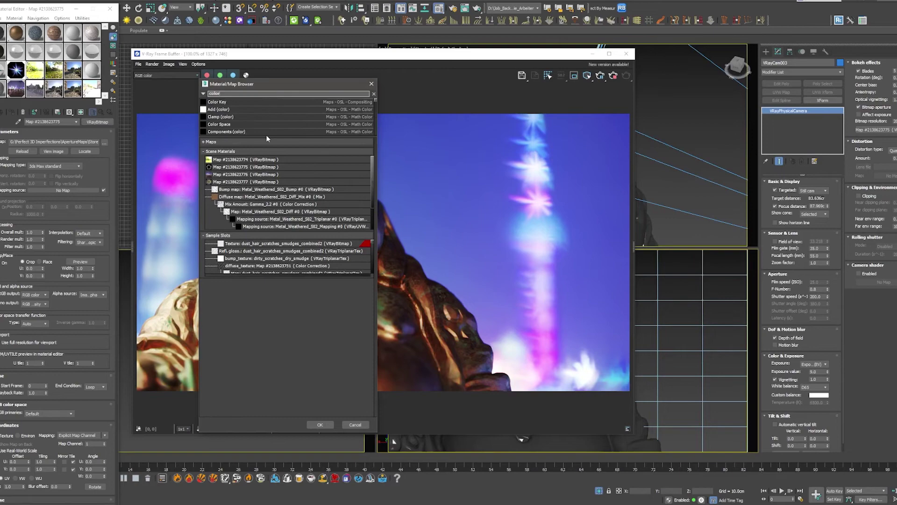
{"action": "left_click", "coordinate": [266, 142]}
{"action": "double_click", "coordinate": [246, 190]}
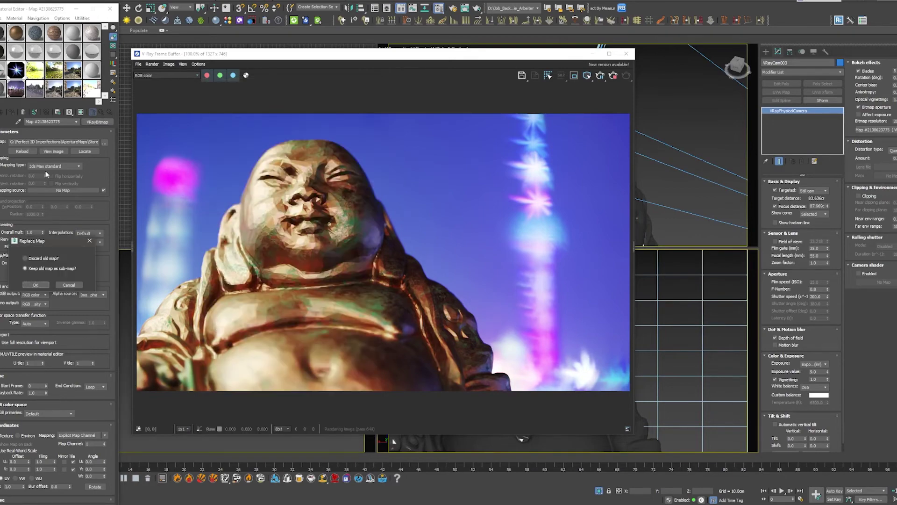
{"action": "left_click", "coordinate": [35, 285]}
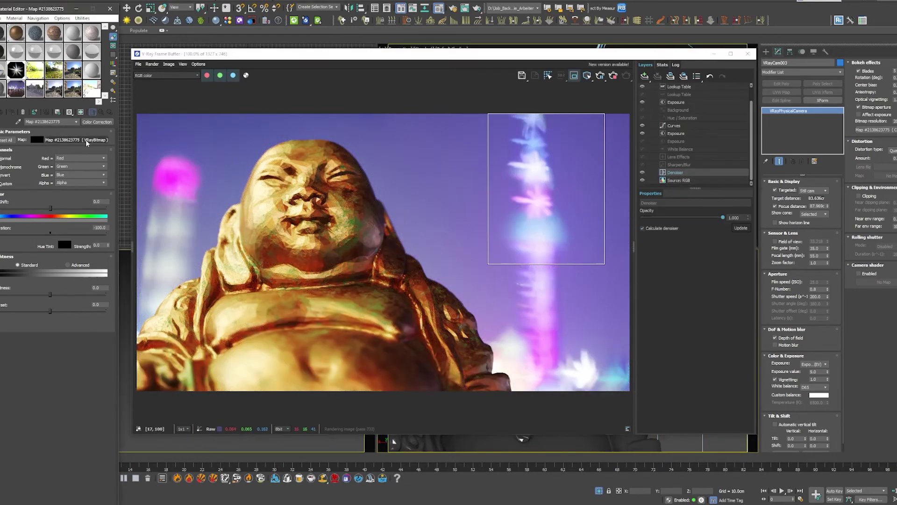
Replace the image in the Color Correction's bitmap sub-map with lensbaby_heart.jpg
{"action": "left_click", "coordinate": [86, 141]}
{"action": "left_click", "coordinate": [80, 135]}
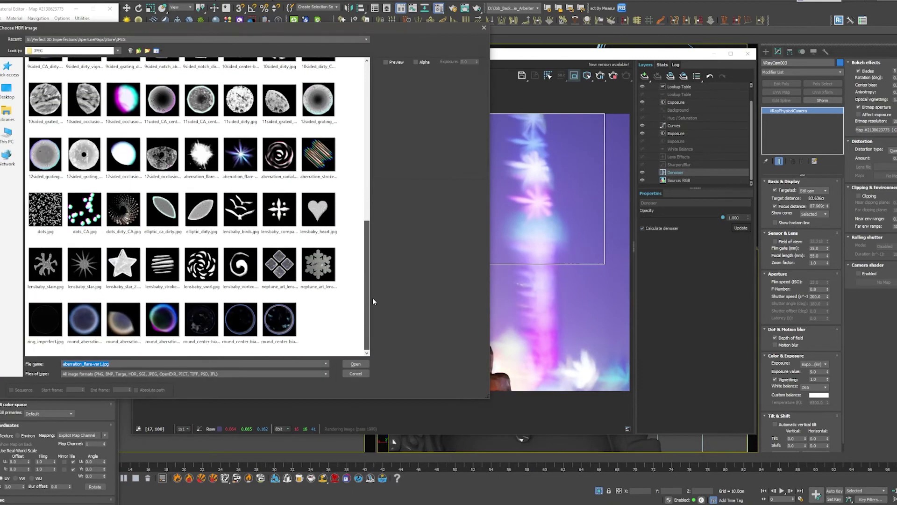
{"action": "double_click", "coordinate": [319, 209]}
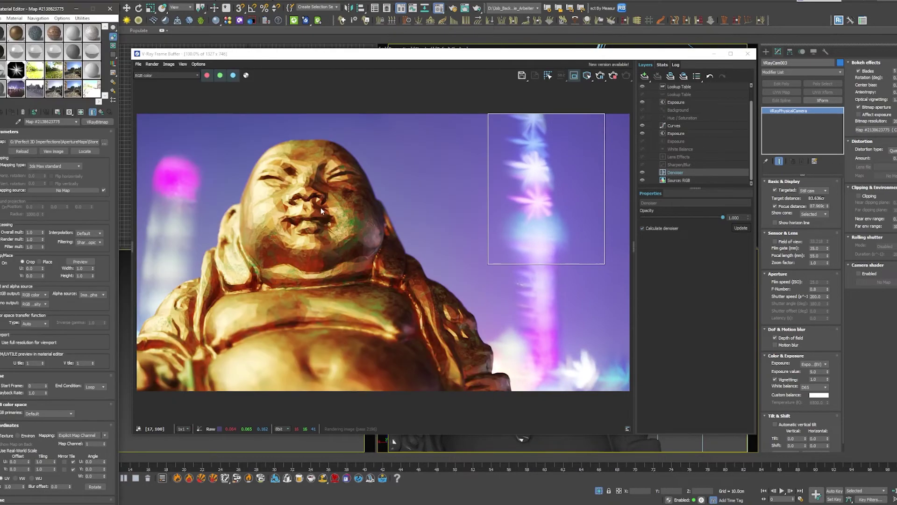